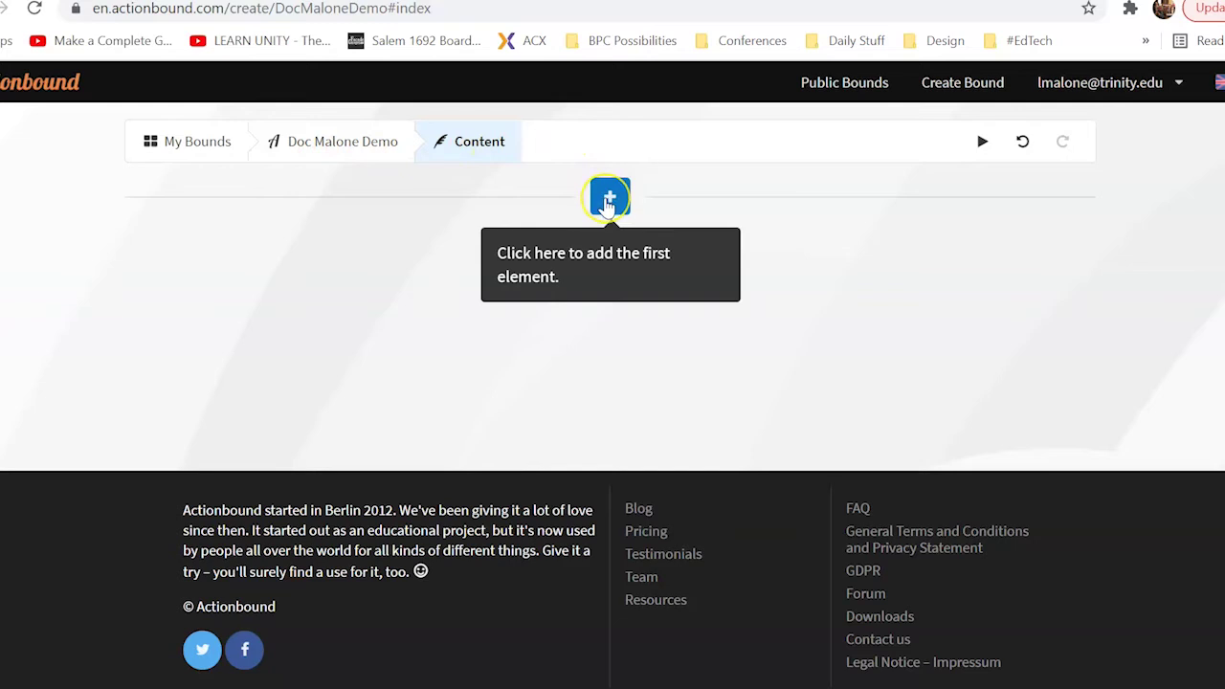
# Open the element-type sidebar from the empty Content page to add the bound's first element
pyautogui.click(609, 201)
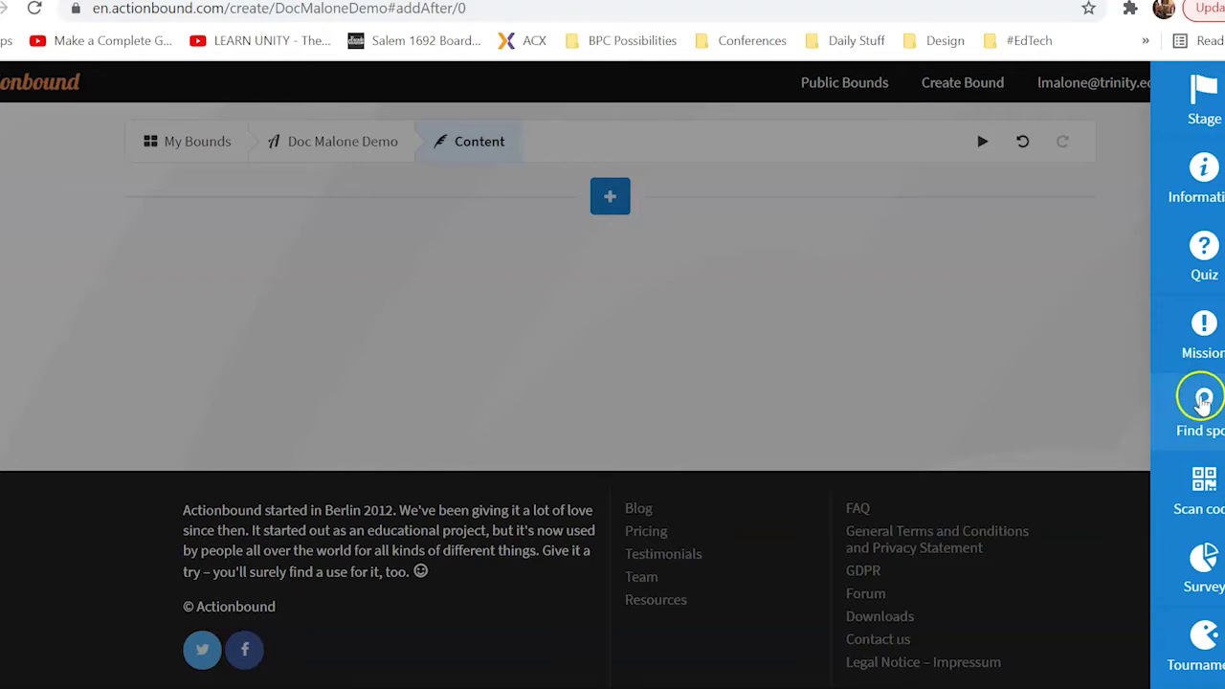
pyautogui.moveTo(1199, 404)
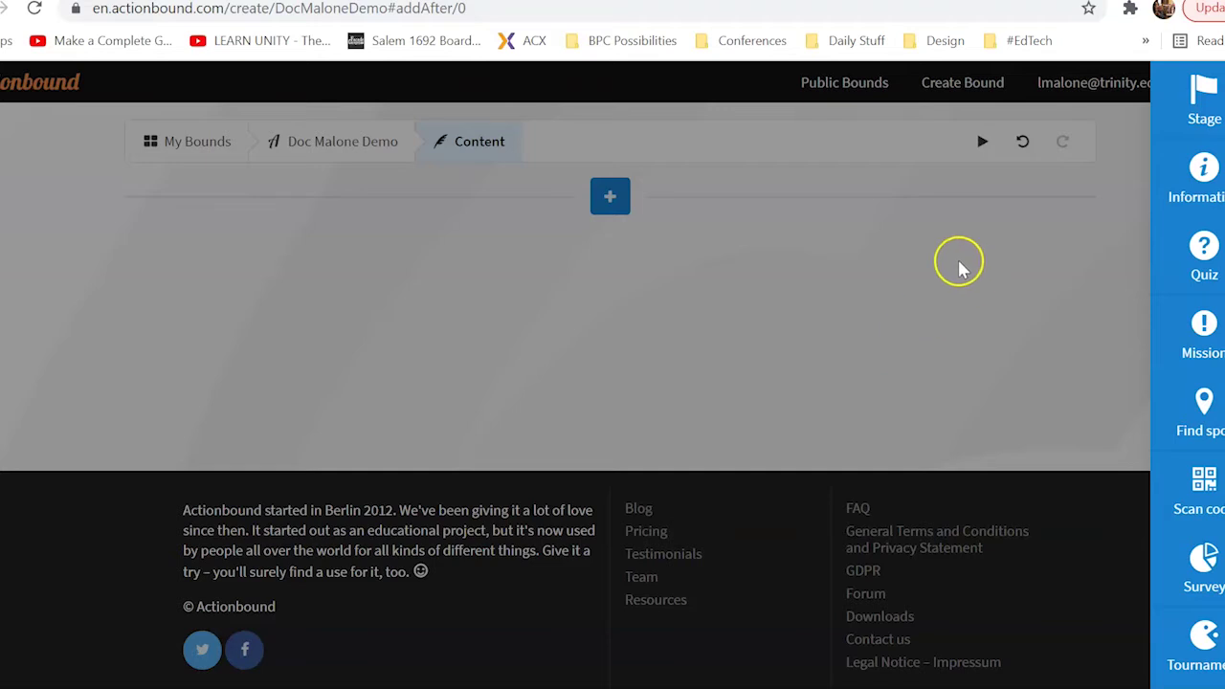
# Add a Stage element titled 'Stage 1: ECL' using the autofill suggestion
pyautogui.click(1197, 108)
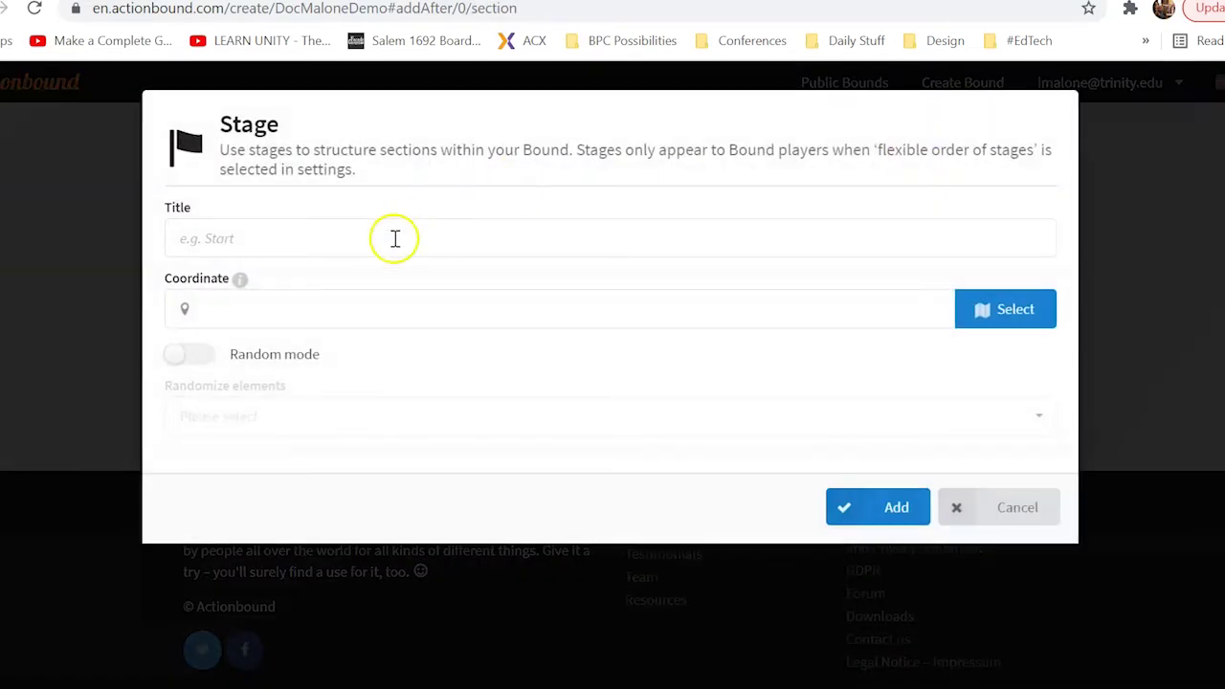
pyautogui.click(394, 238)
pyautogui.write('Stage')
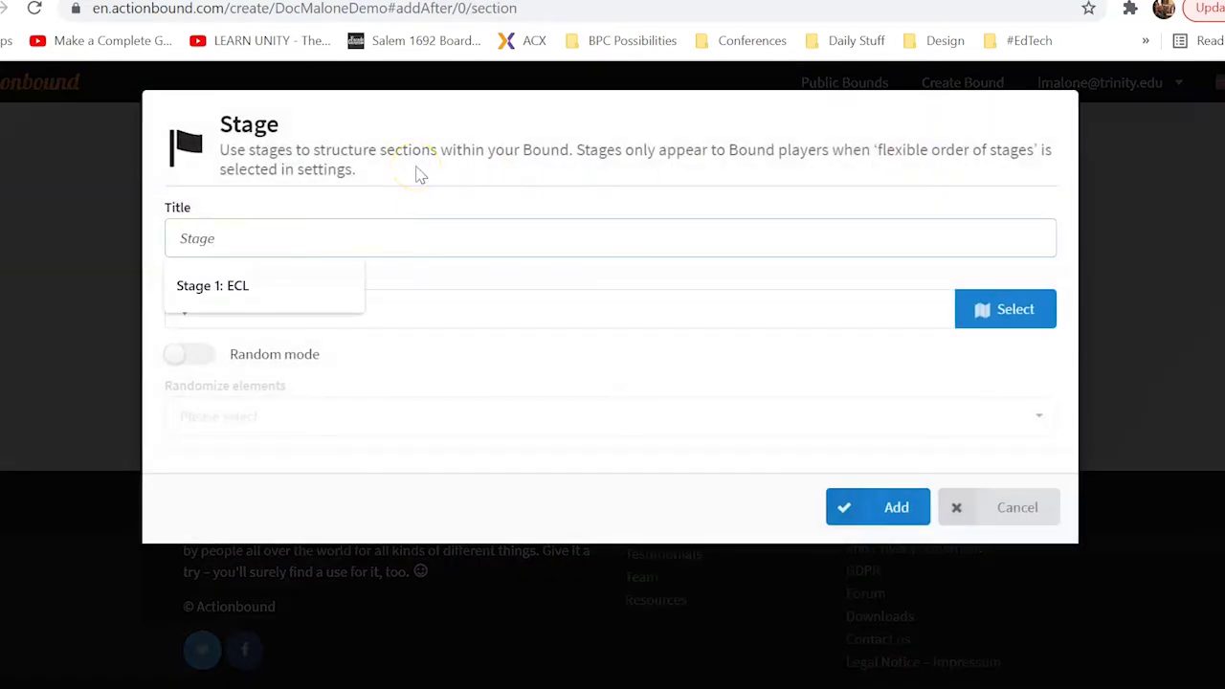
pyautogui.press('Down')
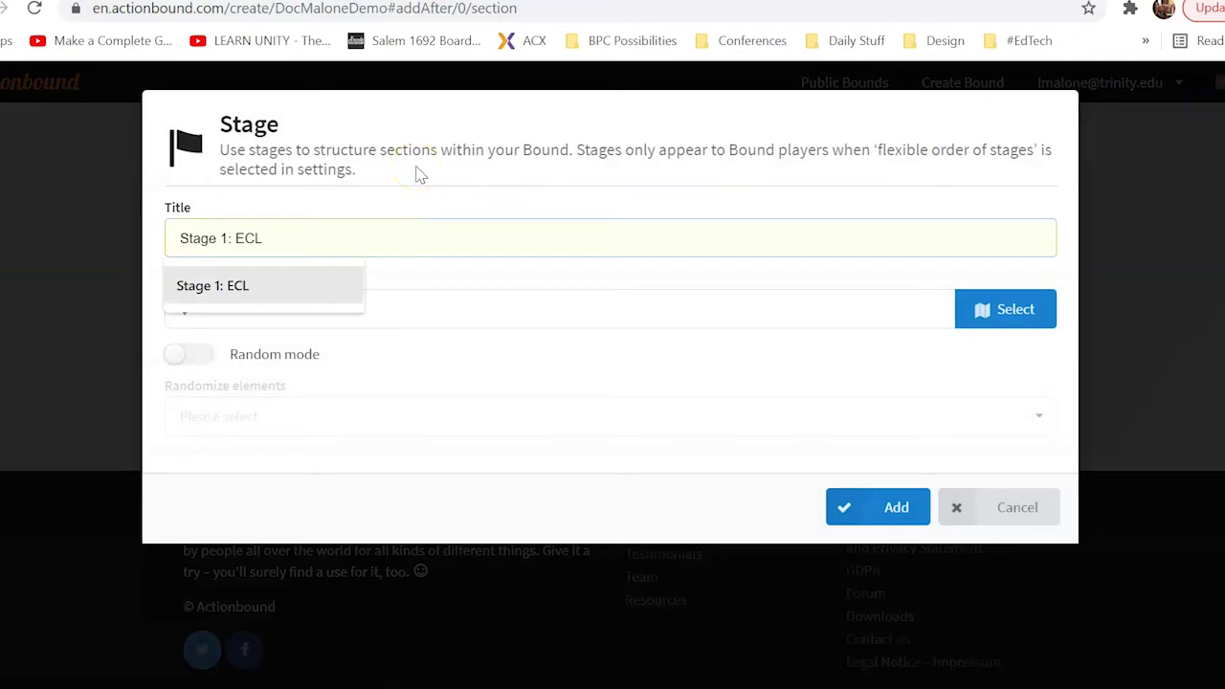
pyautogui.click(273, 287)
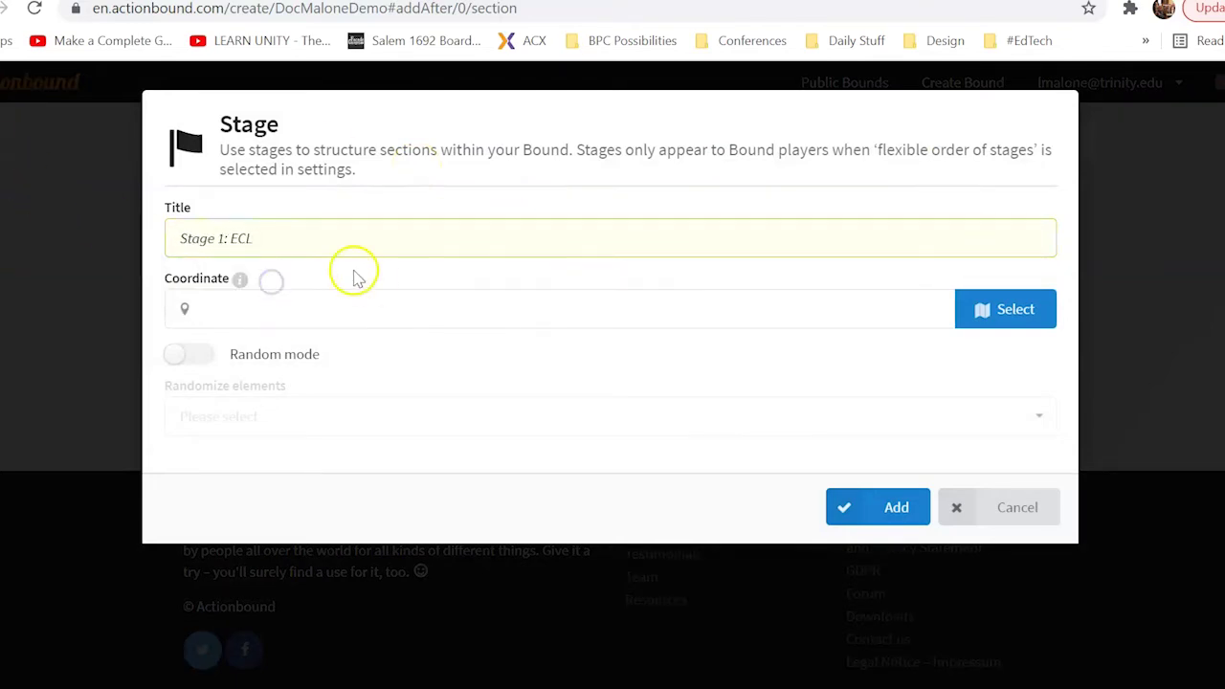
pyautogui.click(324, 307)
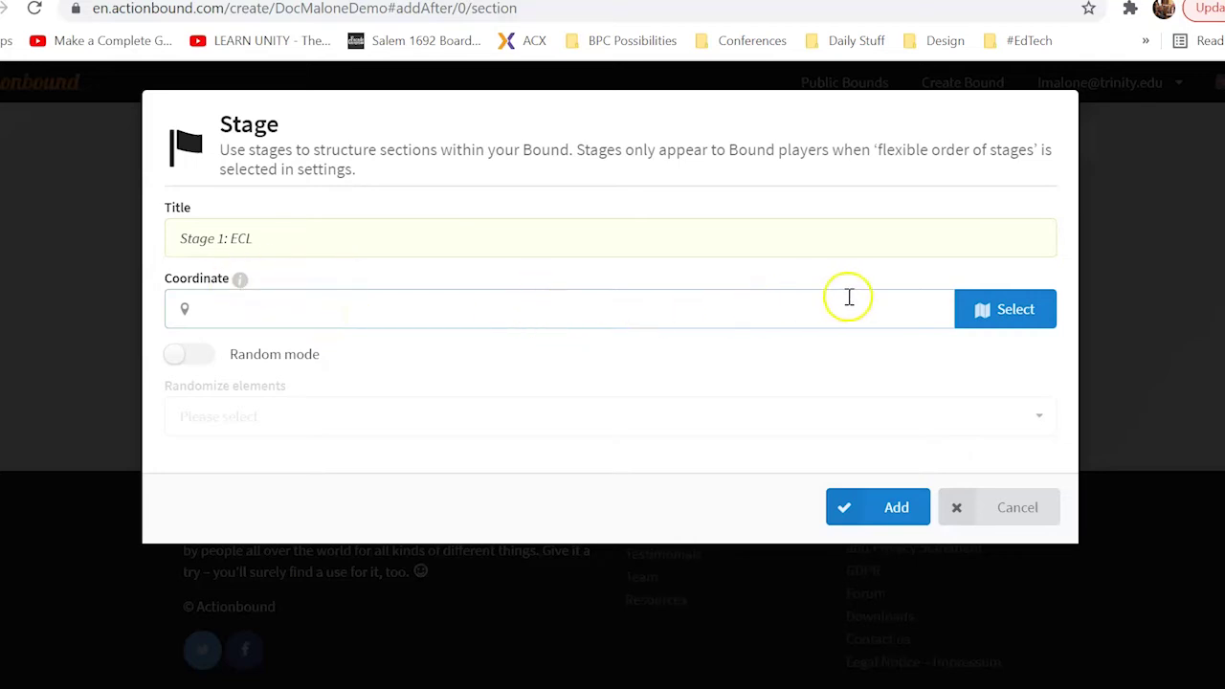
# Search the stage's location map for 78209 and jump to San Antonio
pyautogui.click(1017, 310)
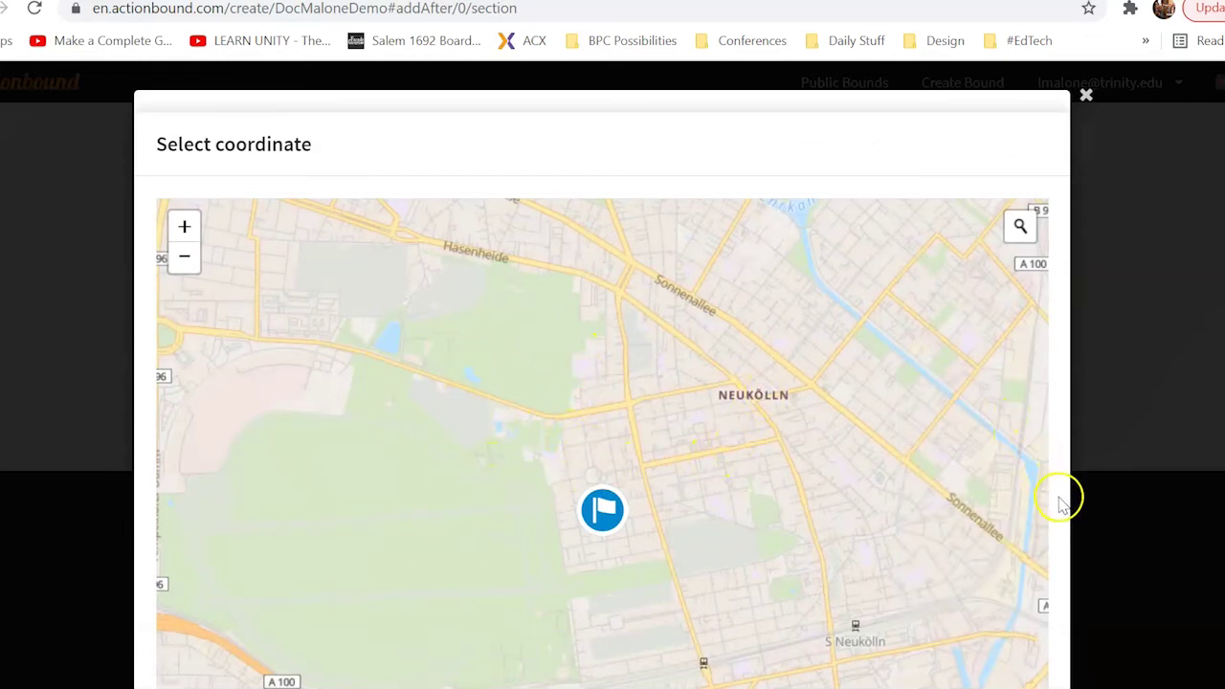
pyautogui.click(1021, 228)
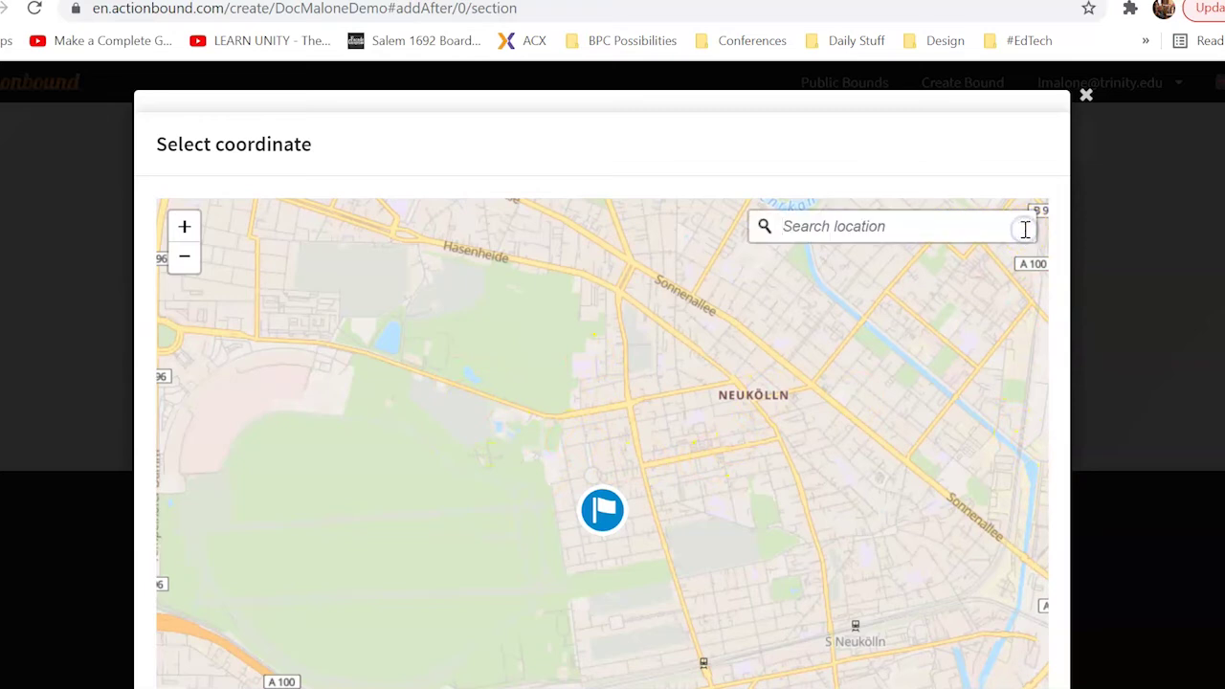
pyautogui.write('78209')
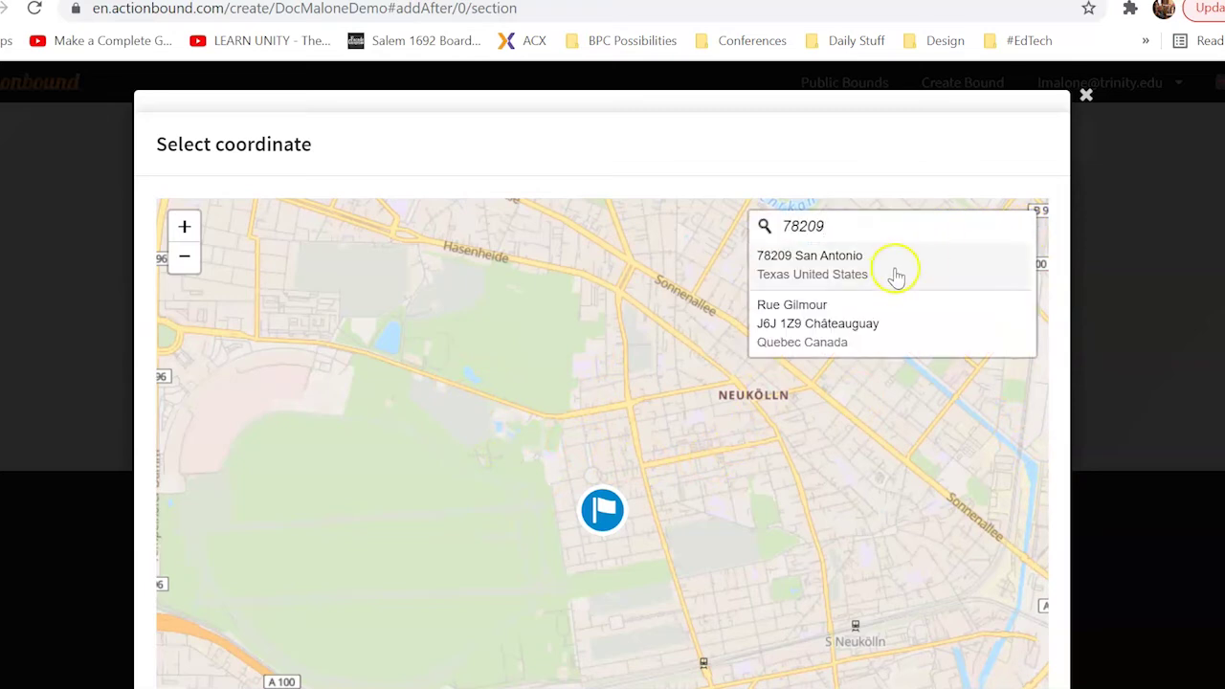
pyautogui.click(889, 274)
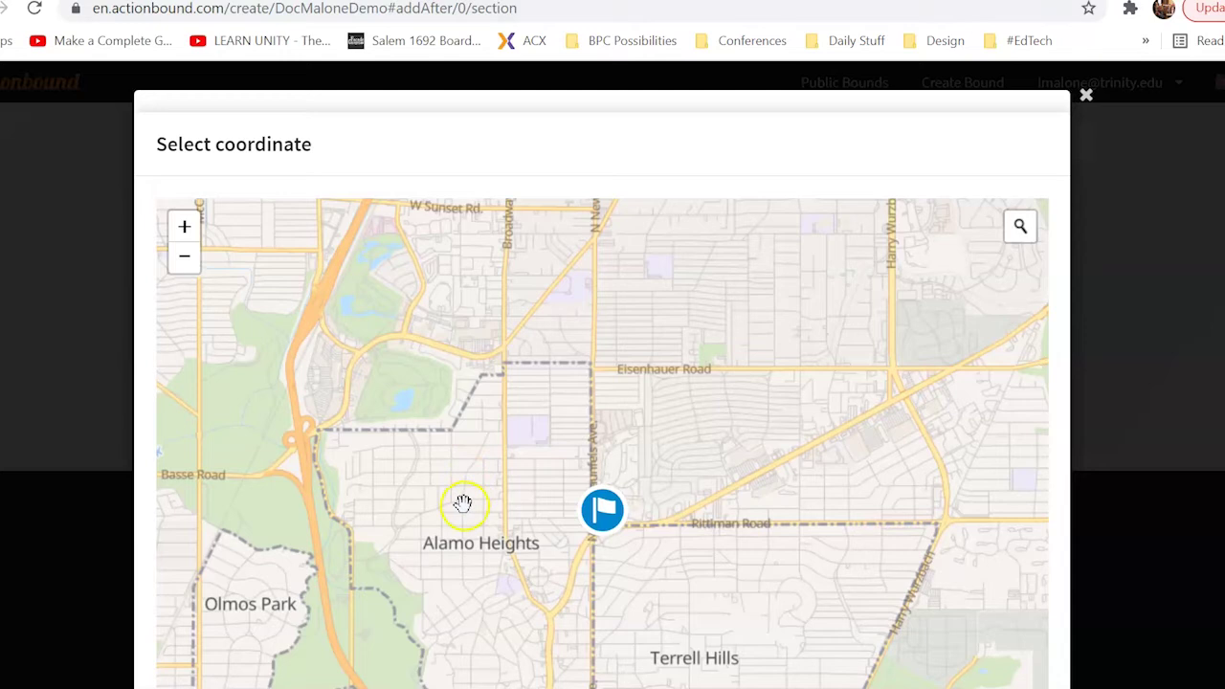
# Zoom into campus and pin the stage on Elizabeth Huth Coates Library (29.465192, -98.483130)
pyautogui.scroll(-2, 446, 500)
pyautogui.moveTo(449, 500); pyautogui.dragTo(815, 202)
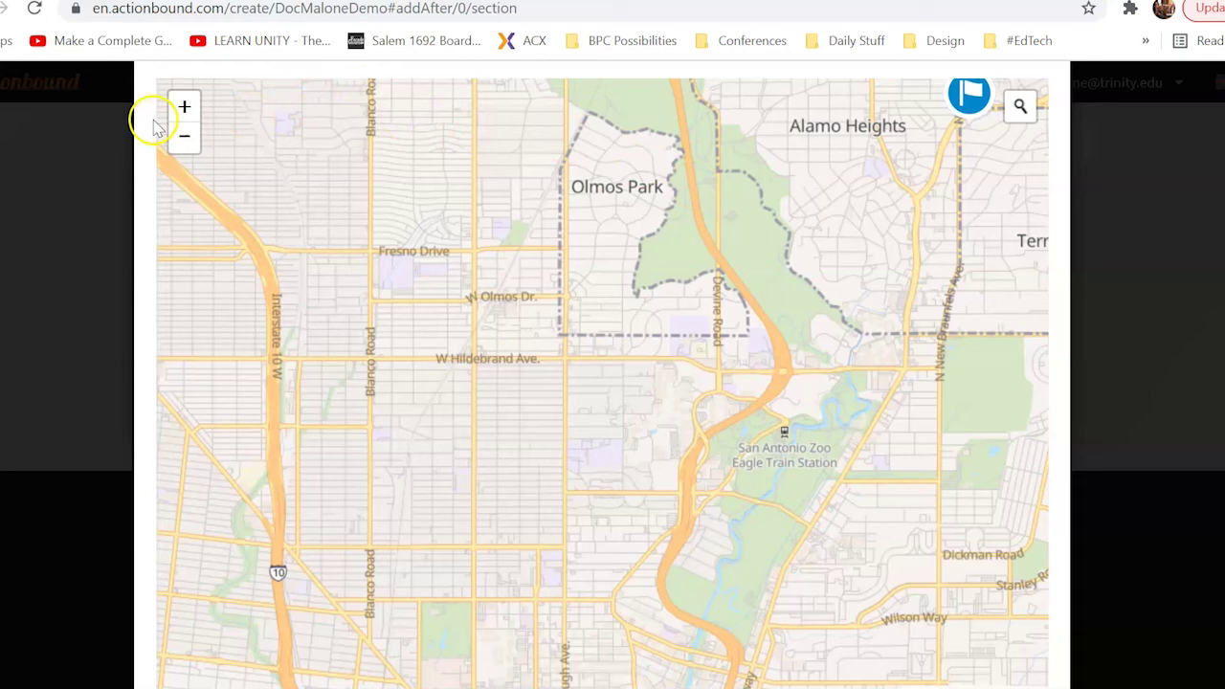
pyautogui.click(184, 108)
pyautogui.click(184, 108)
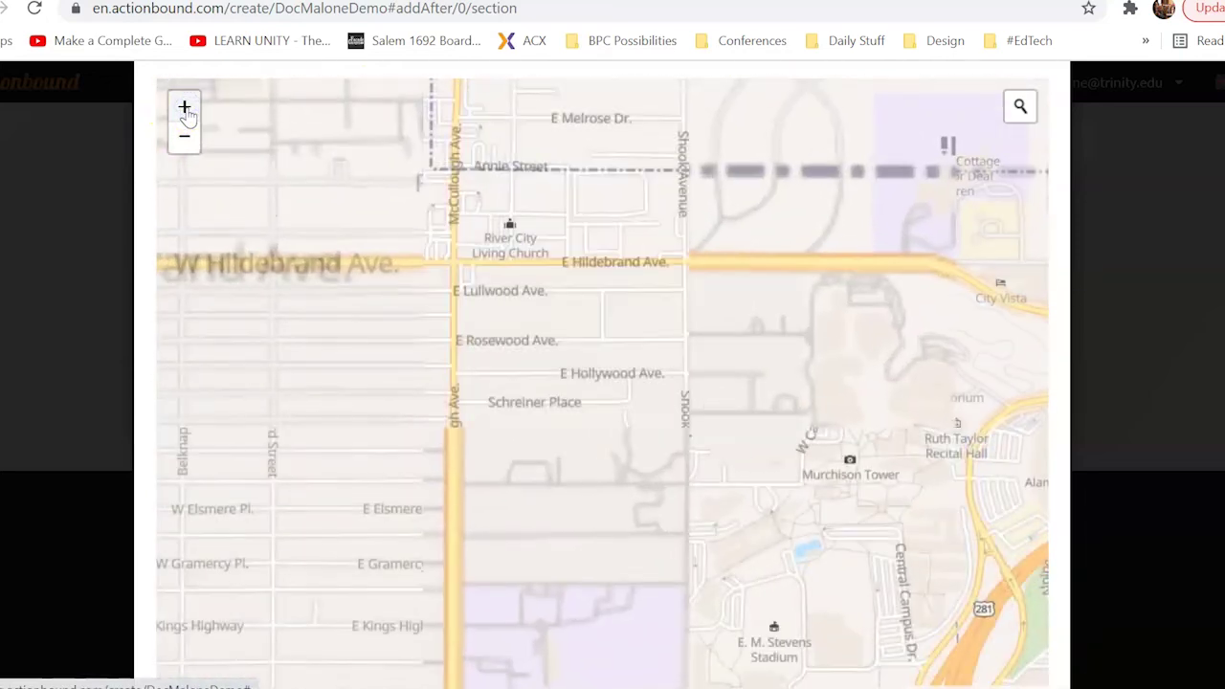
pyautogui.moveTo(988, 443); pyautogui.dragTo(610, 443)
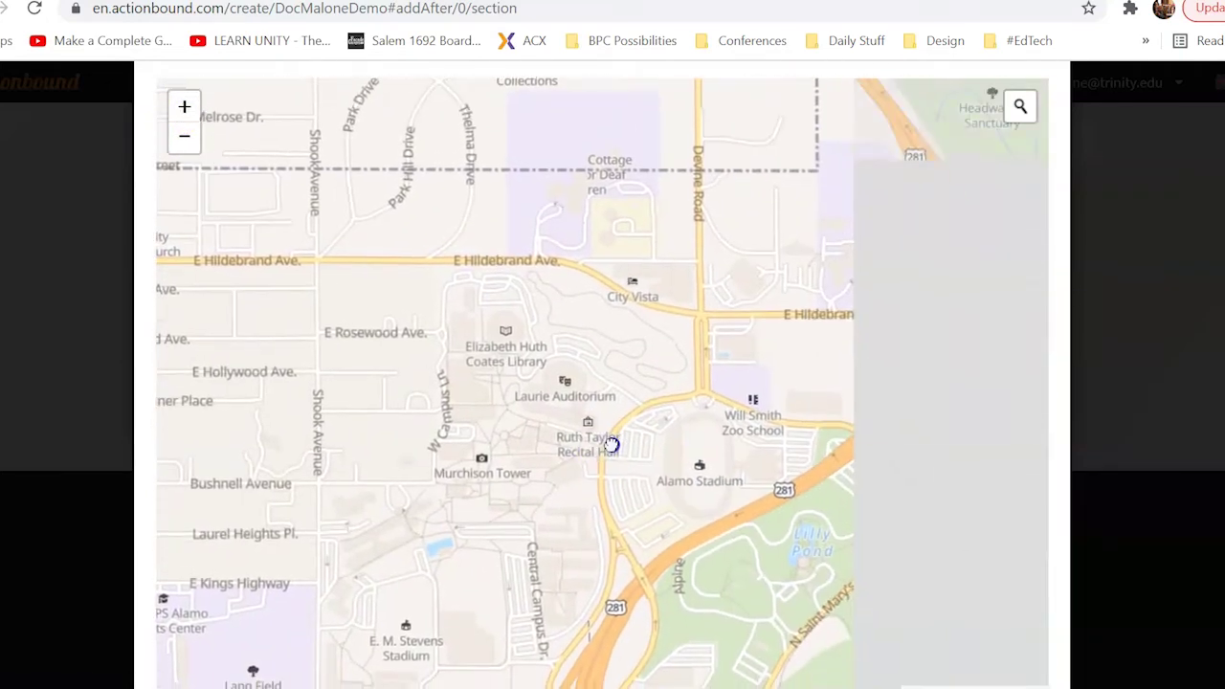
pyautogui.click(187, 111)
pyautogui.click(187, 115)
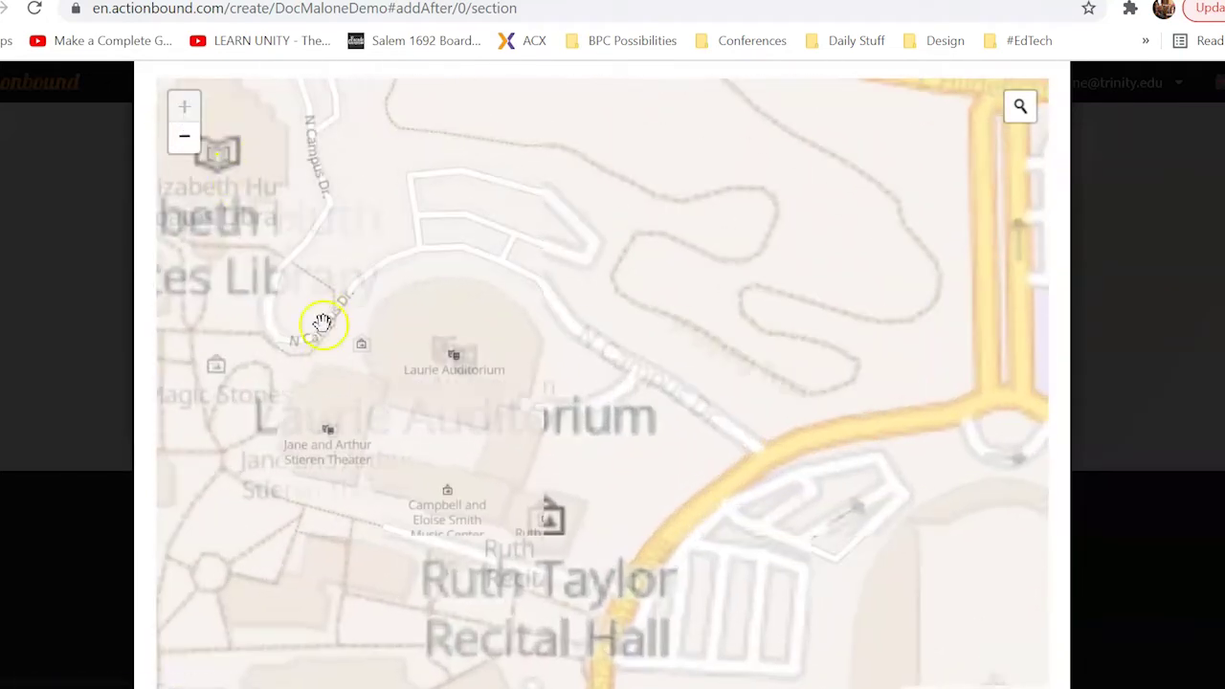
pyautogui.moveTo(347, 382); pyautogui.dragTo(765, 443)
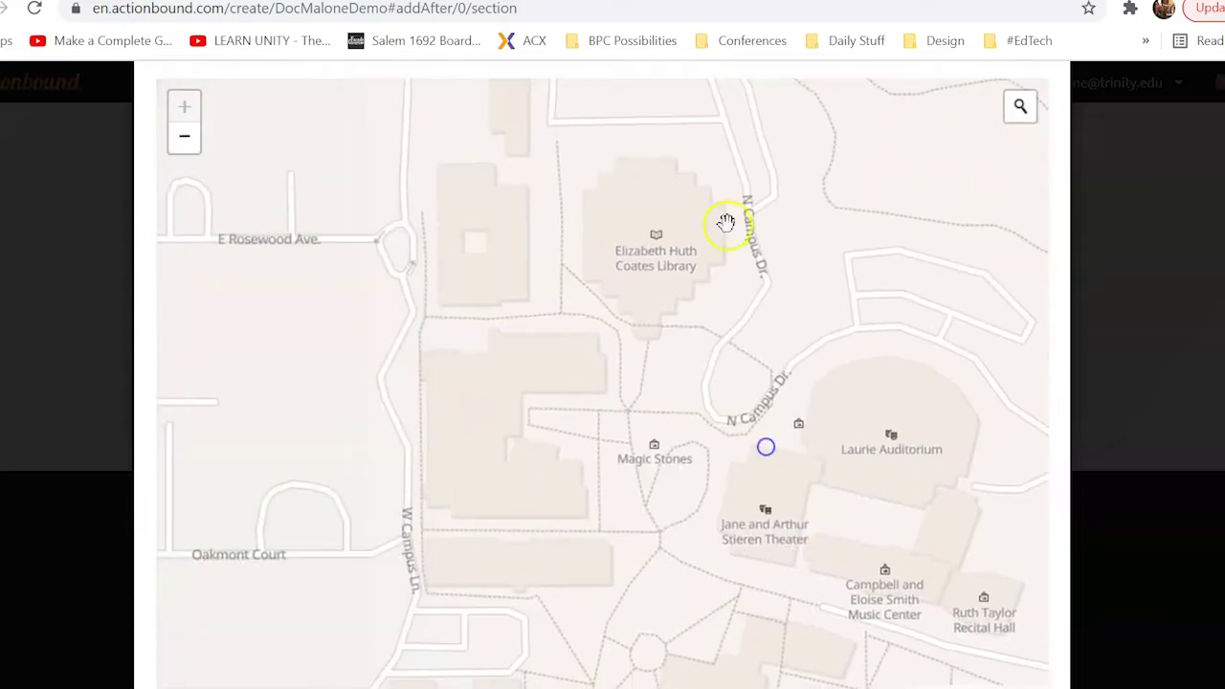
pyautogui.click(652, 241)
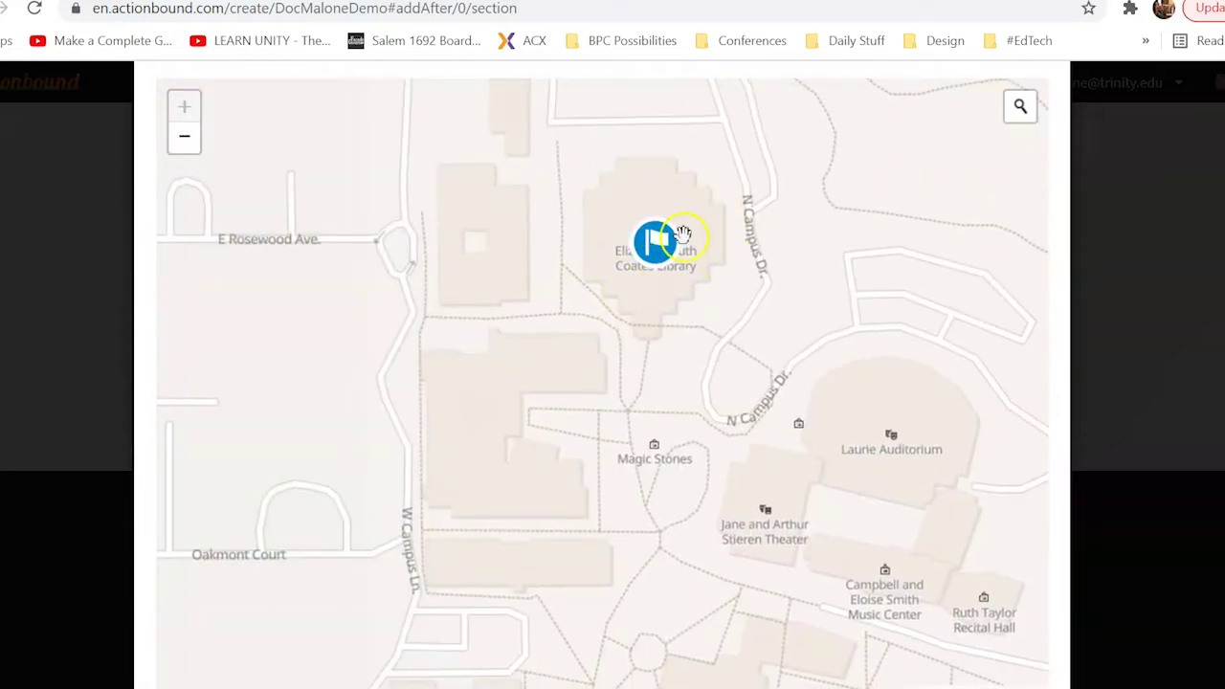
pyautogui.scroll(-4, 1057, 522)
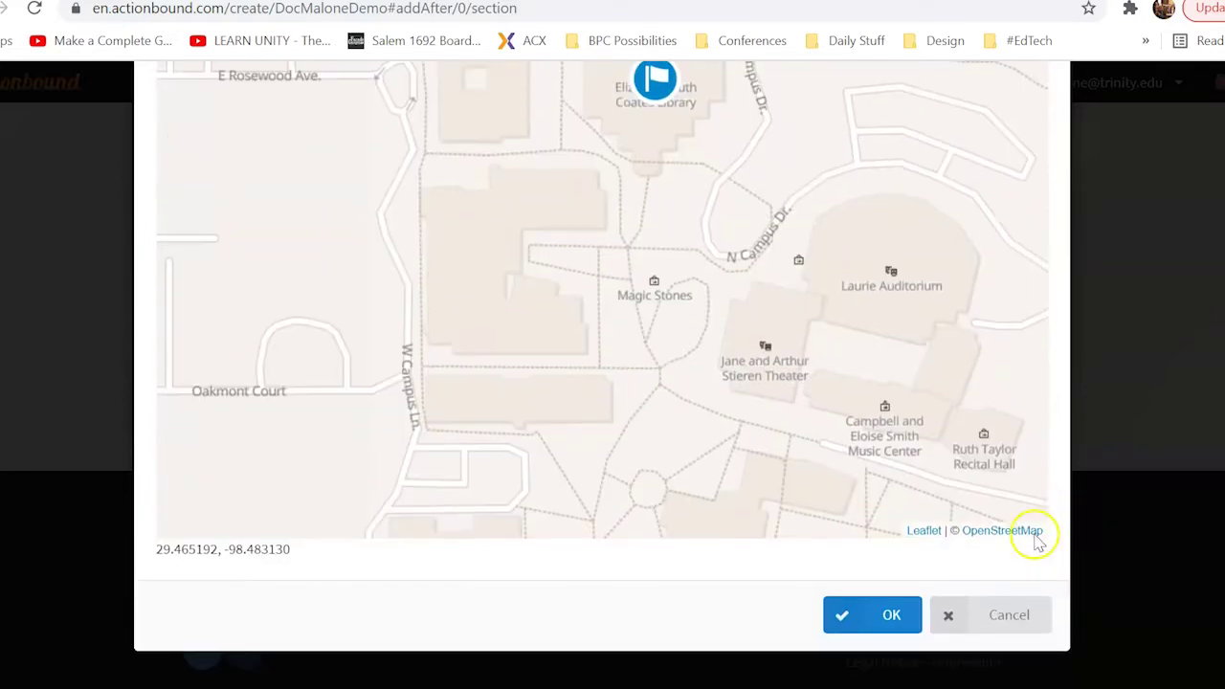
pyautogui.click(842, 612)
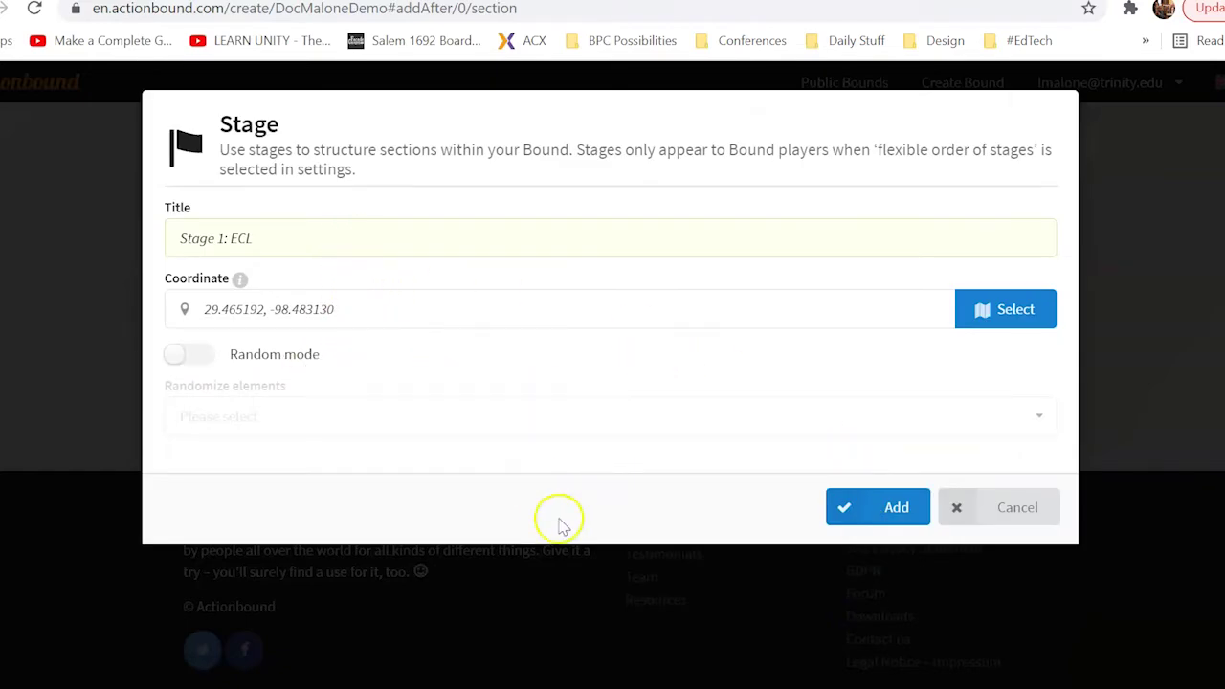
# Add Stage 1: ECL to the bound, dismiss the Attention warning, and open element types again
pyautogui.click(854, 510)
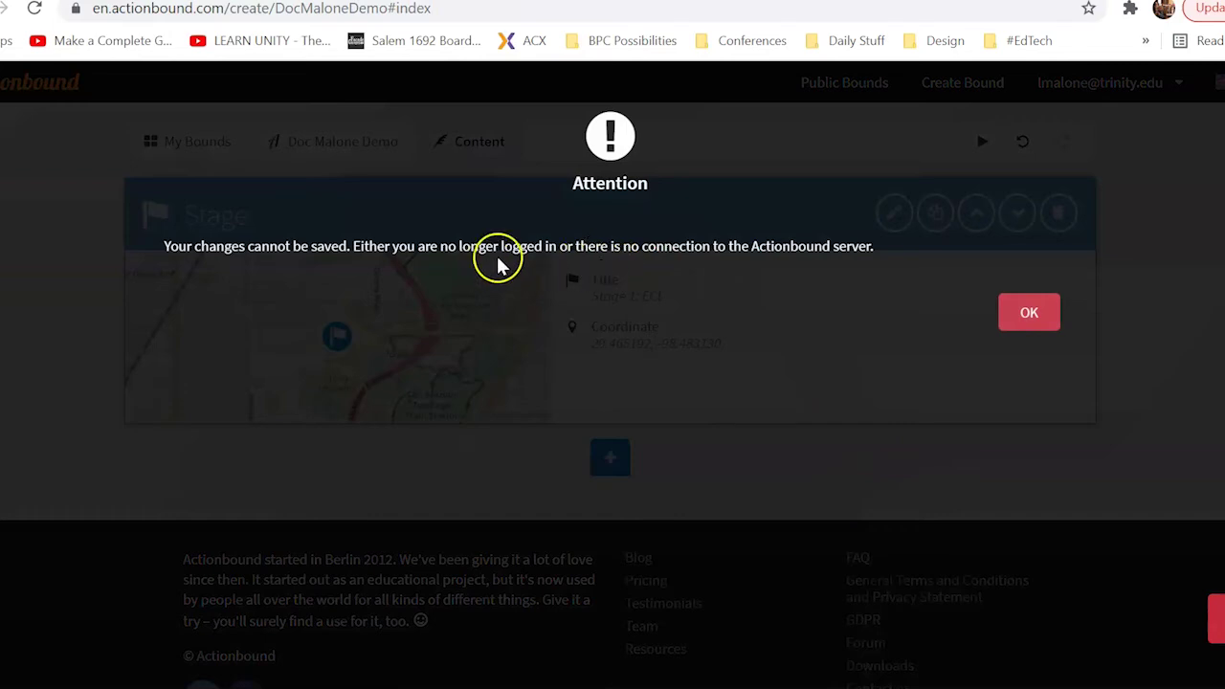
pyautogui.click(1017, 314)
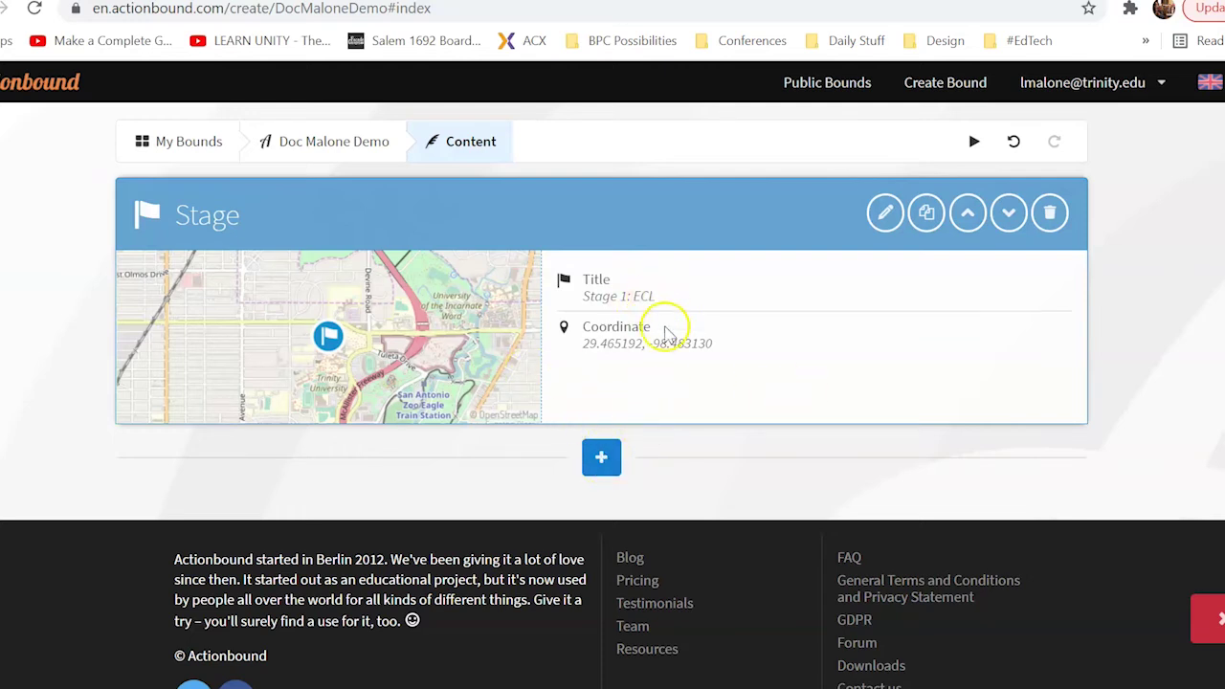
pyautogui.click(601, 456)
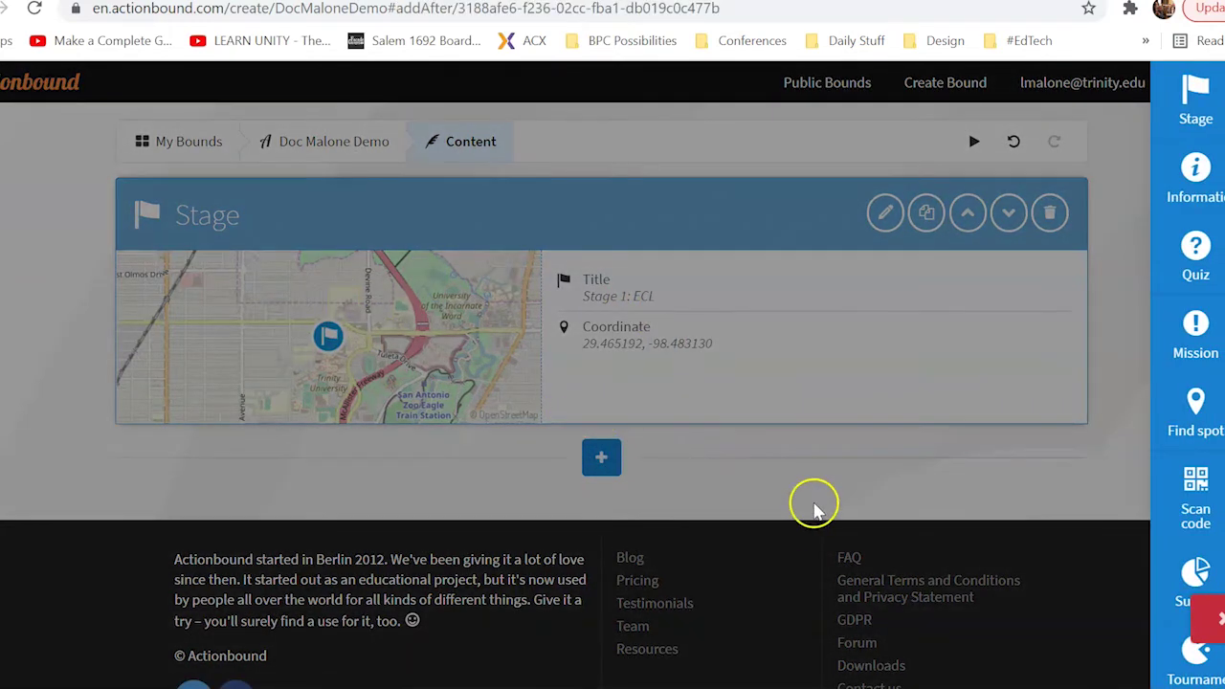
# Add a Mission with the briefing 'Go to Student Accessibility Services & grab some swag!'
pyautogui.click(1210, 338)
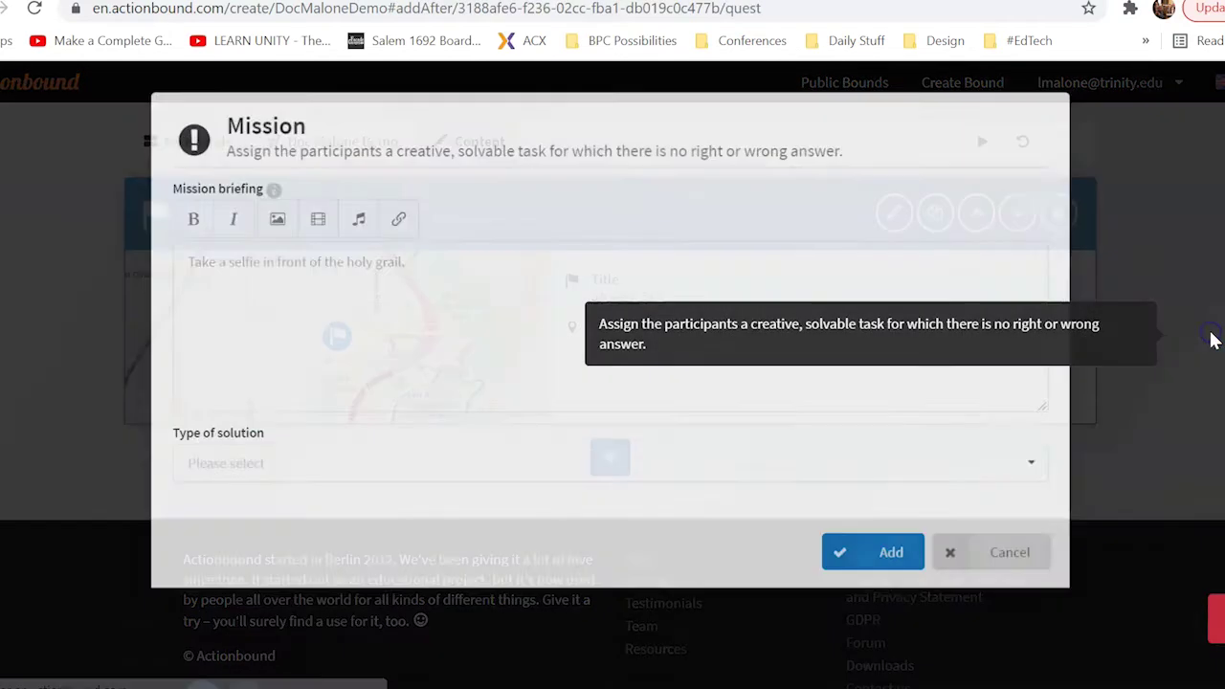
pyautogui.click(451, 276)
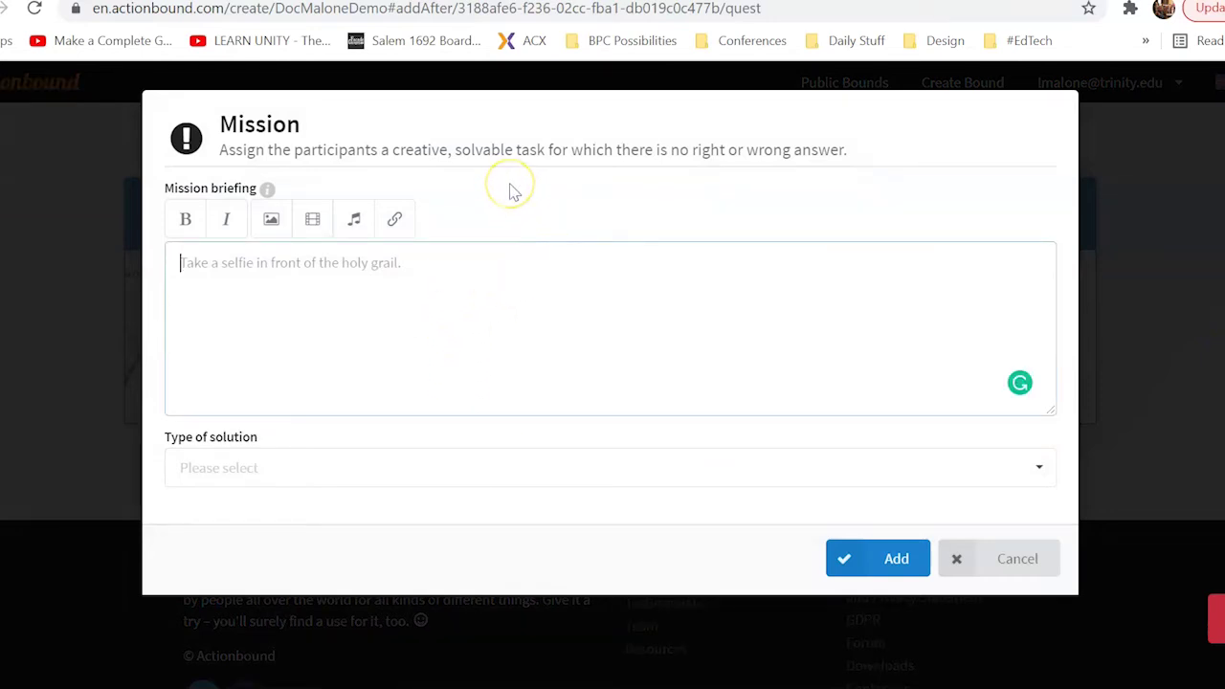
pyautogui.write('G')
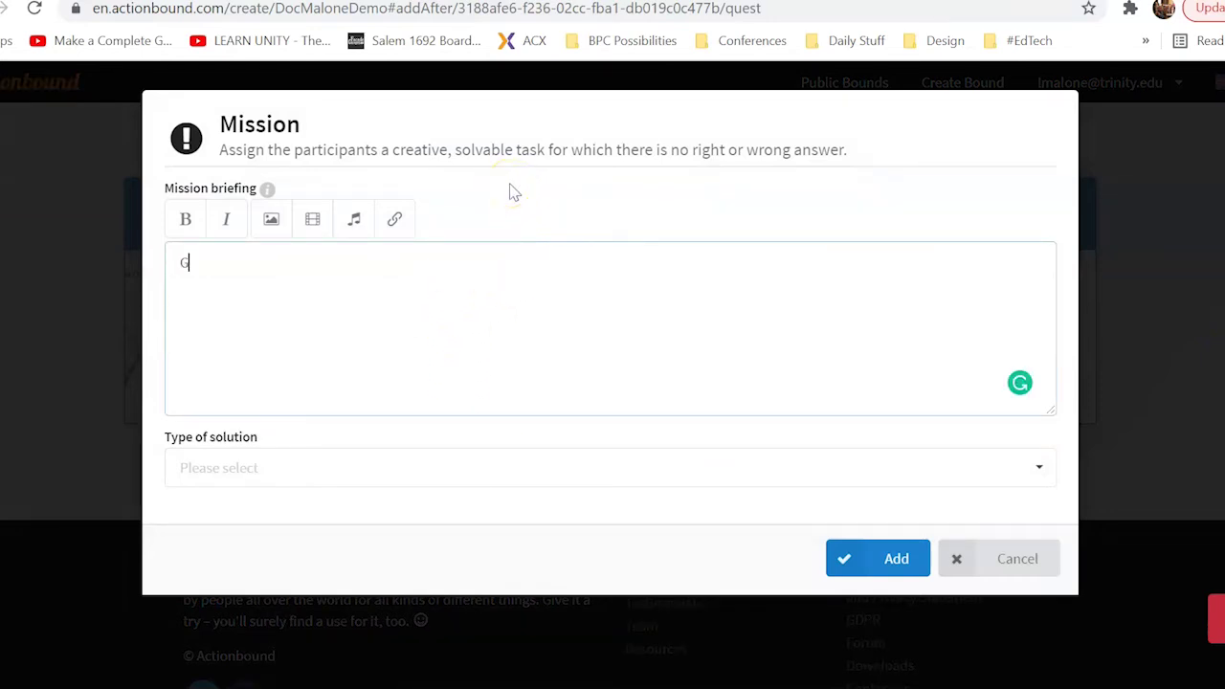
pyautogui.write('o to Student Acce')
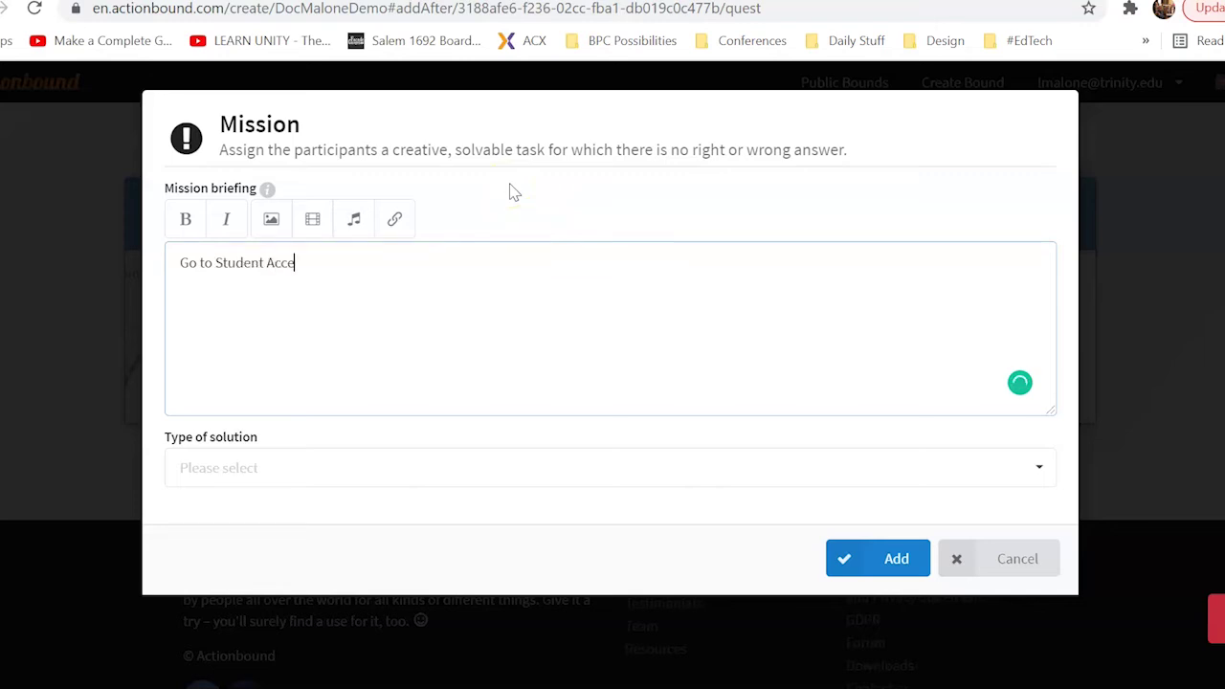
pyautogui.write('ssibility Services & ')
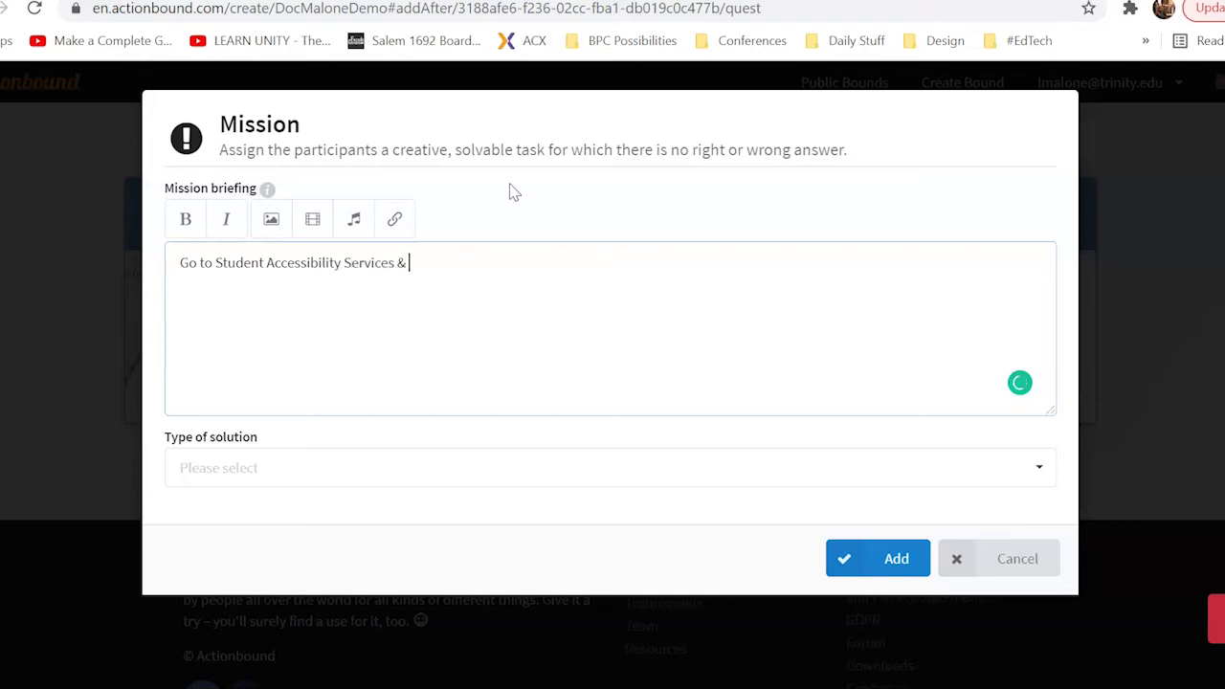
pyautogui.write('grab some swag')
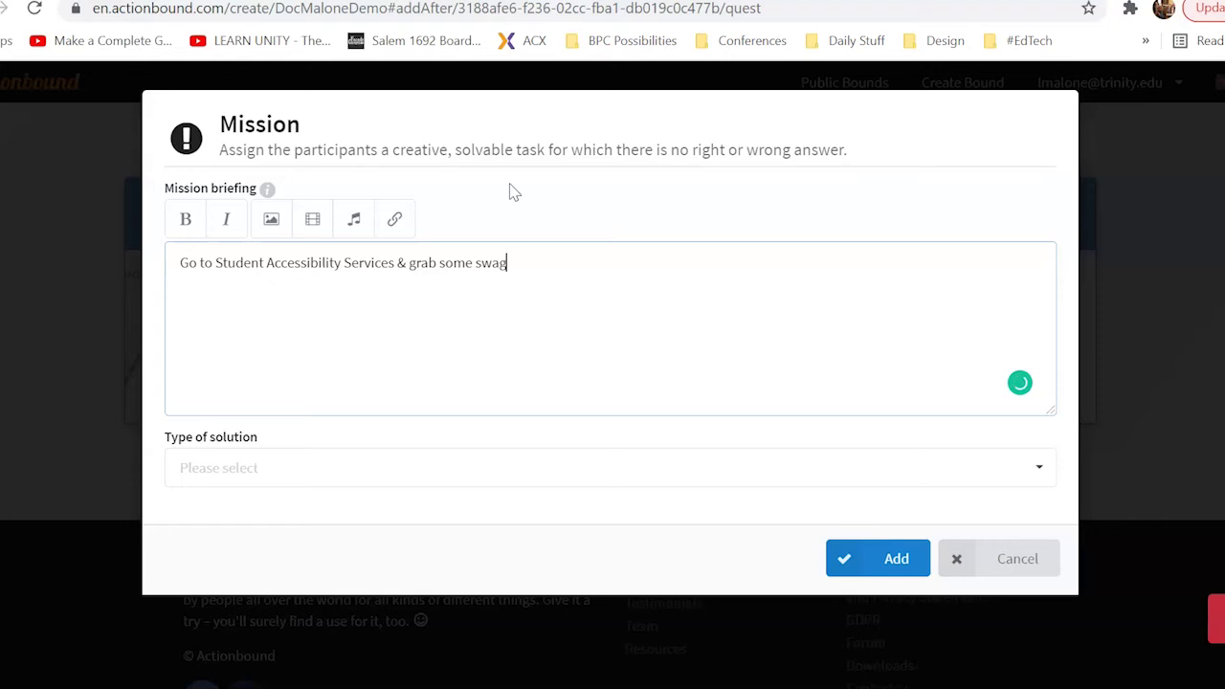
pyautogui.write('!')
pyautogui.tripleClick(537, 267)
pyautogui.moveTo(521, 256); pyautogui.dragTo(518, 266)
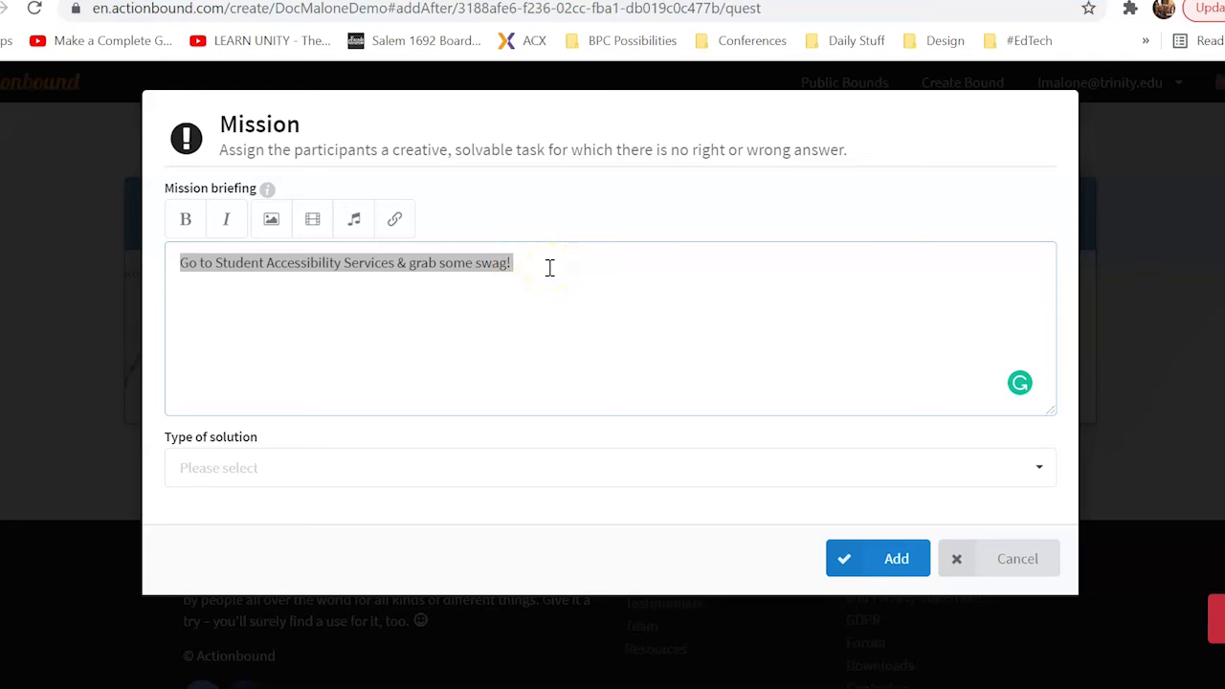
pyautogui.click(550, 267)
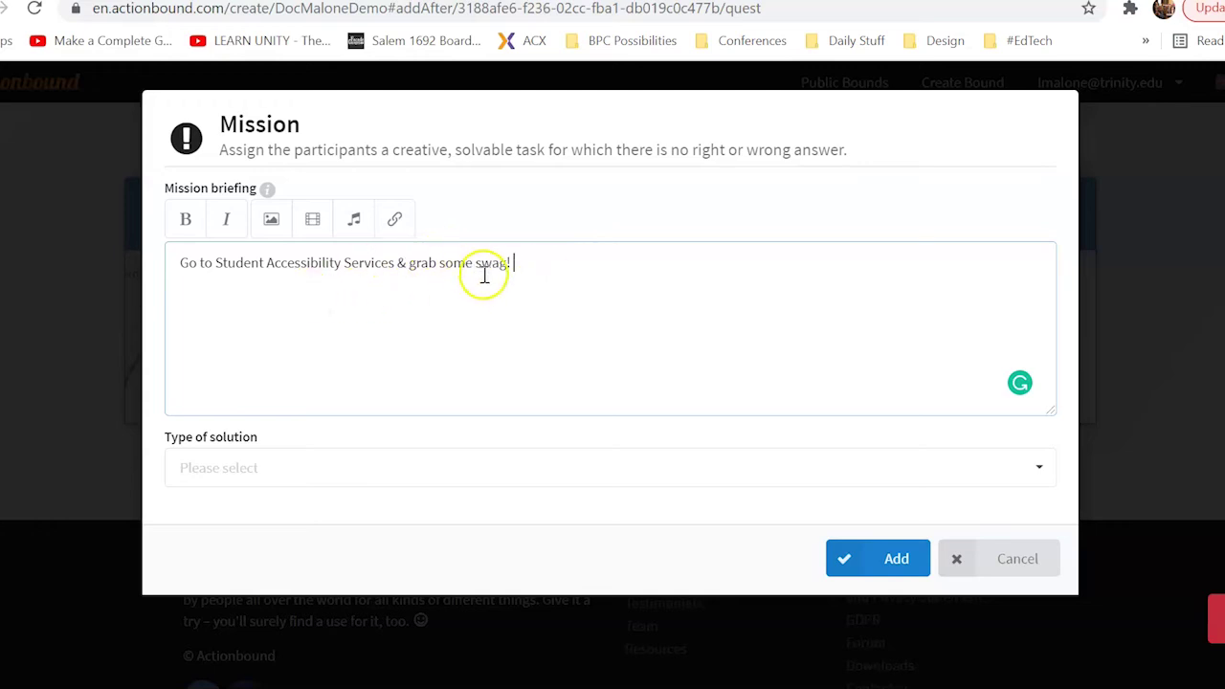
# Insert 'to <staff member>'s office' after 'Services' in the mission briefing
pyautogui.click(395, 265)
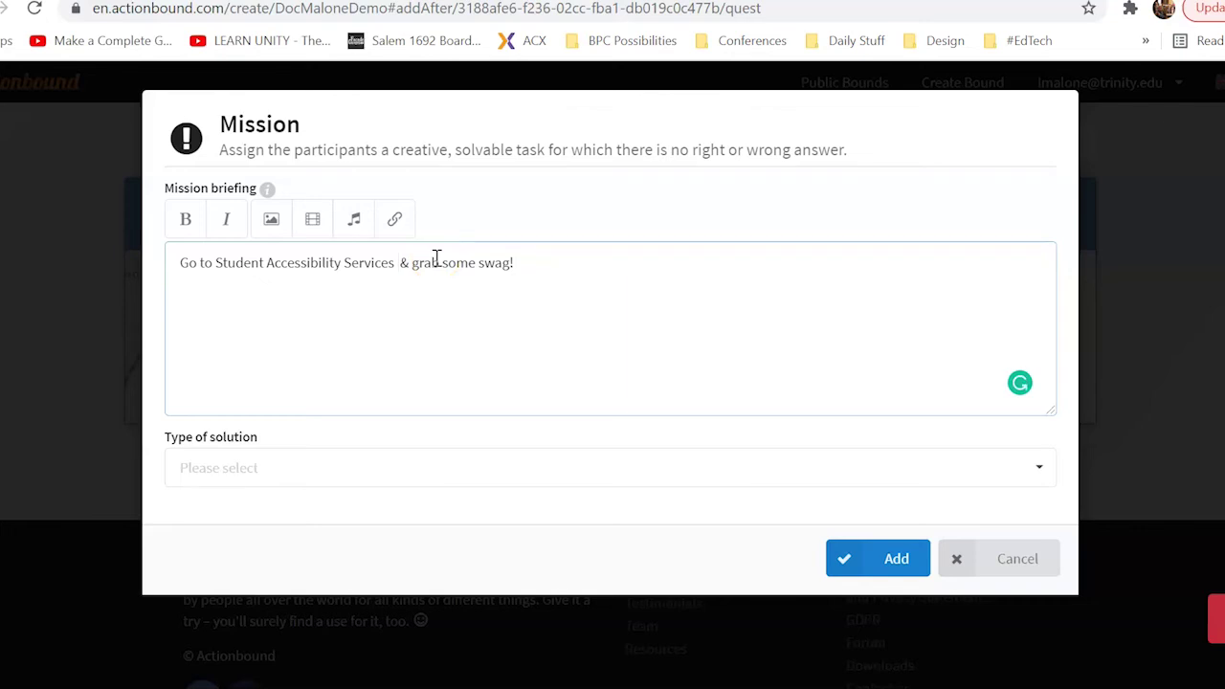
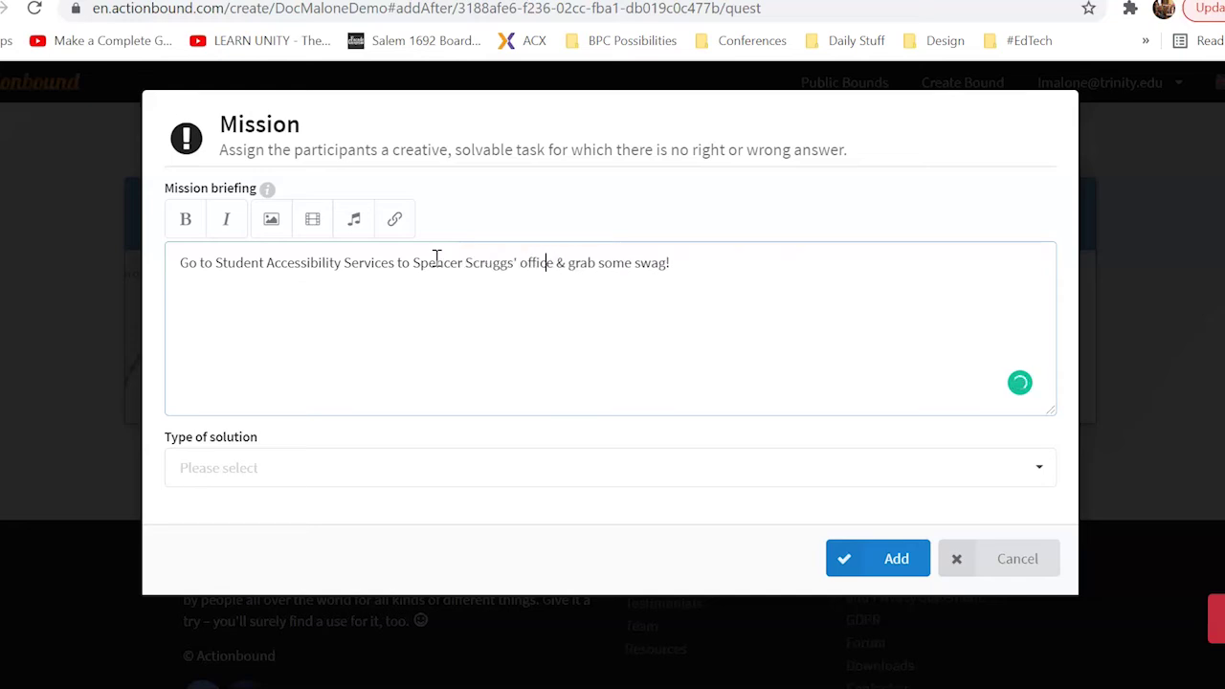
pyautogui.press('Left')
pyautogui.press('Left')
pyautogui.press('Left')
pyautogui.press('Left')
pyautogui.press('Left')
pyautogui.press('Left')
pyautogui.write('s')
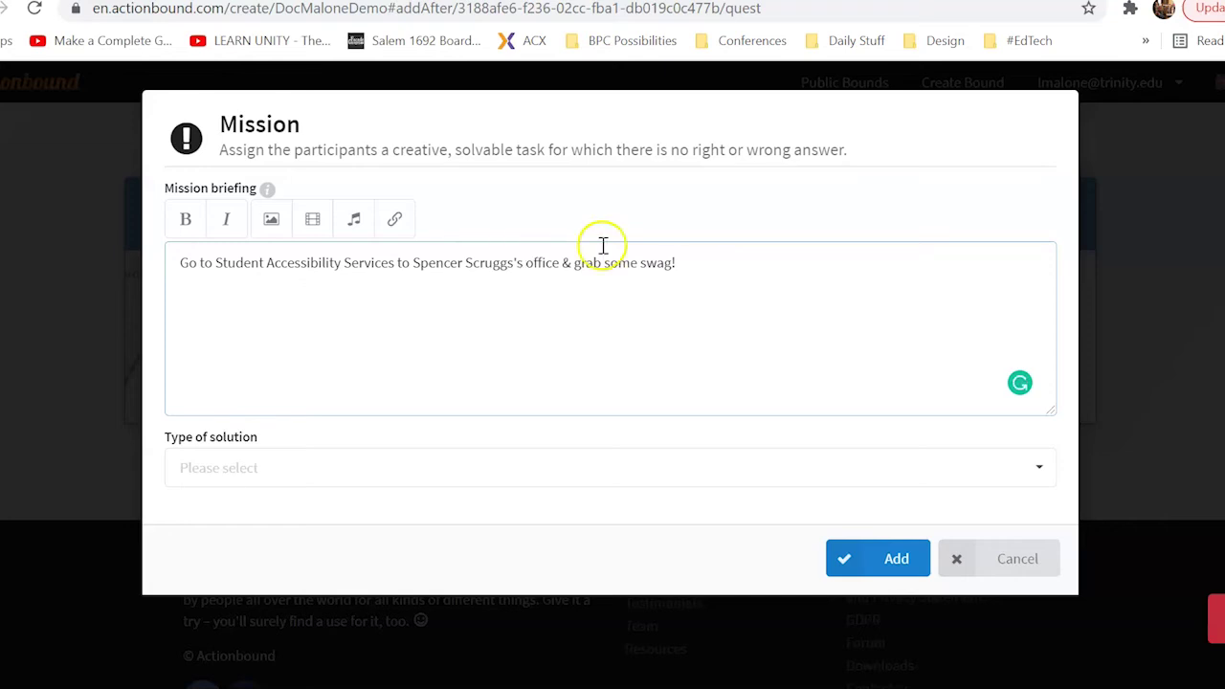
pyautogui.click(666, 261)
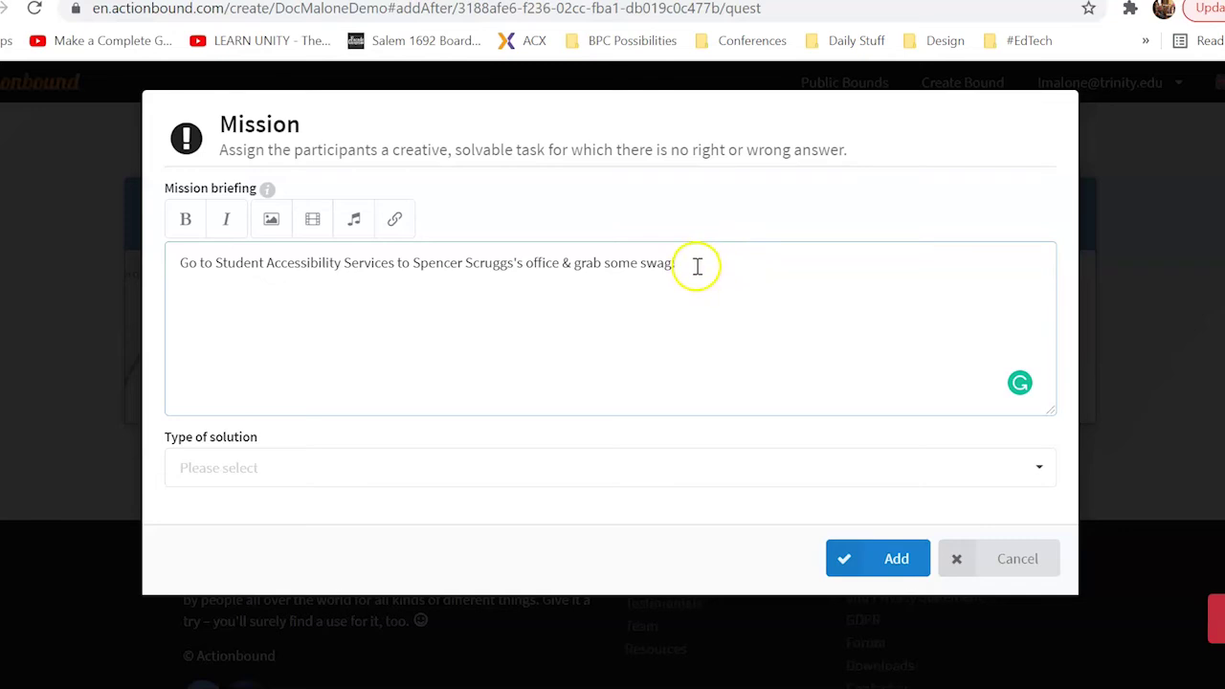
pyautogui.click(665, 267)
pyautogui.doubleClick(665, 267)
pyautogui.click(729, 256)
# Set the mission solution to Upload picture with Camera as source, and add the mission
pyautogui.click(1039, 469)
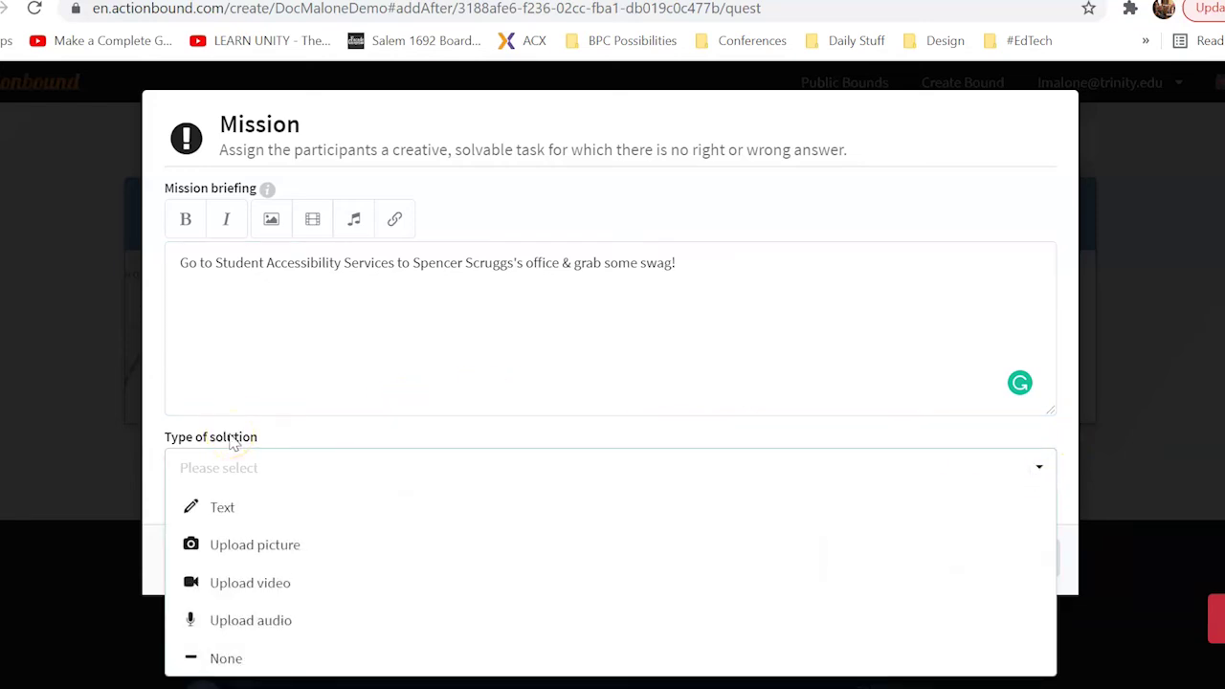
pyautogui.click(313, 547)
pyautogui.click(316, 563)
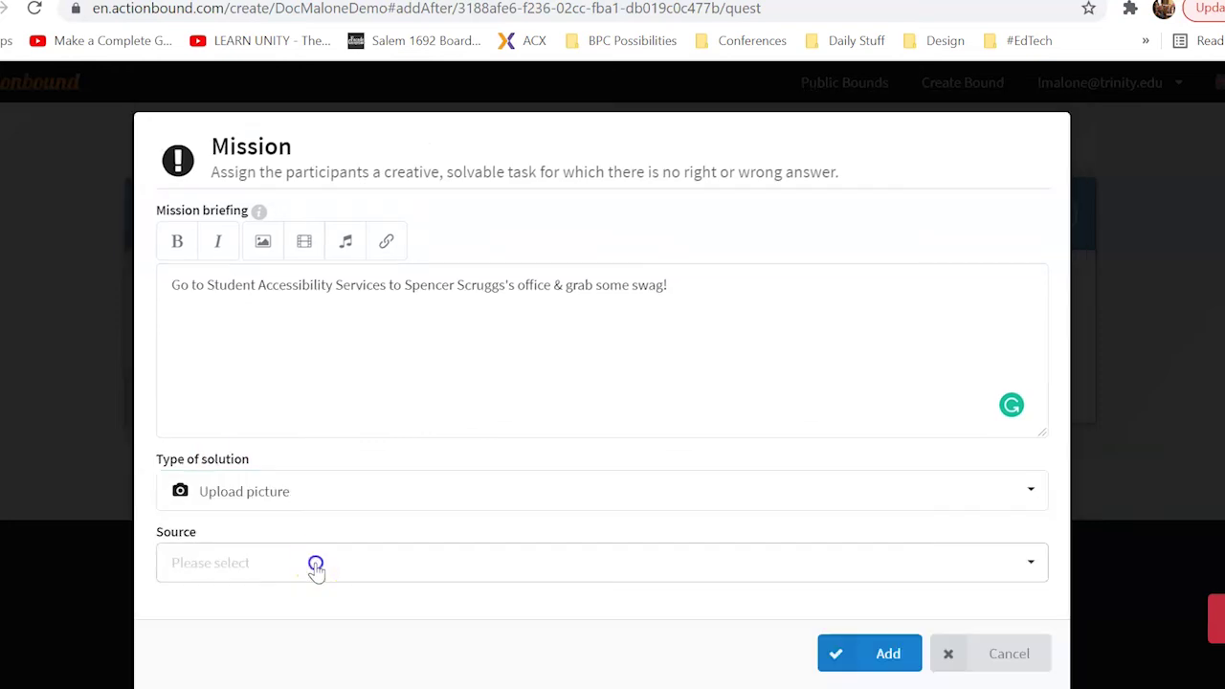
pyautogui.click(287, 603)
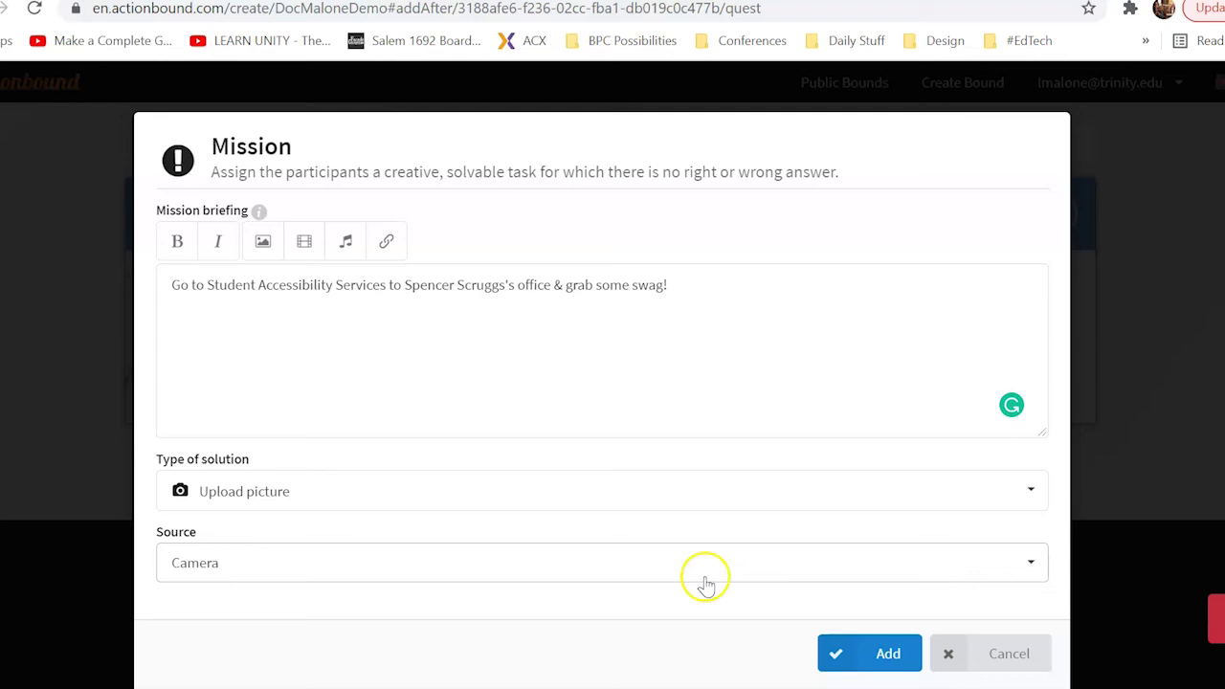
pyautogui.click(838, 657)
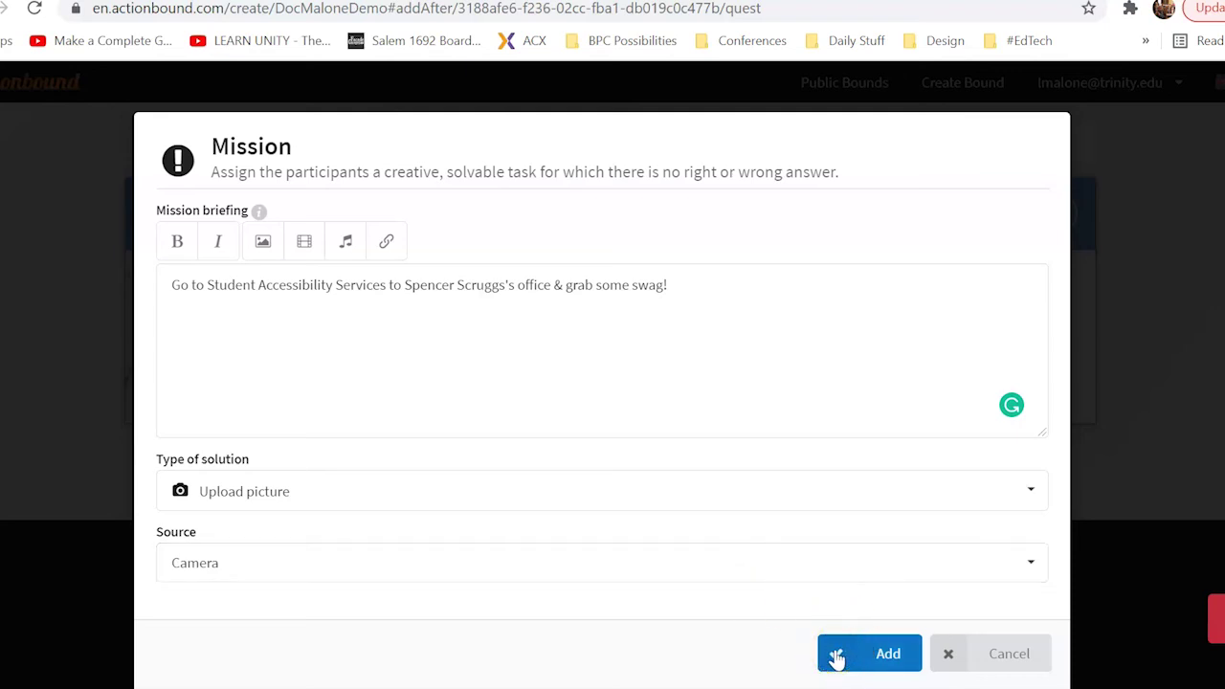
pyautogui.click(838, 657)
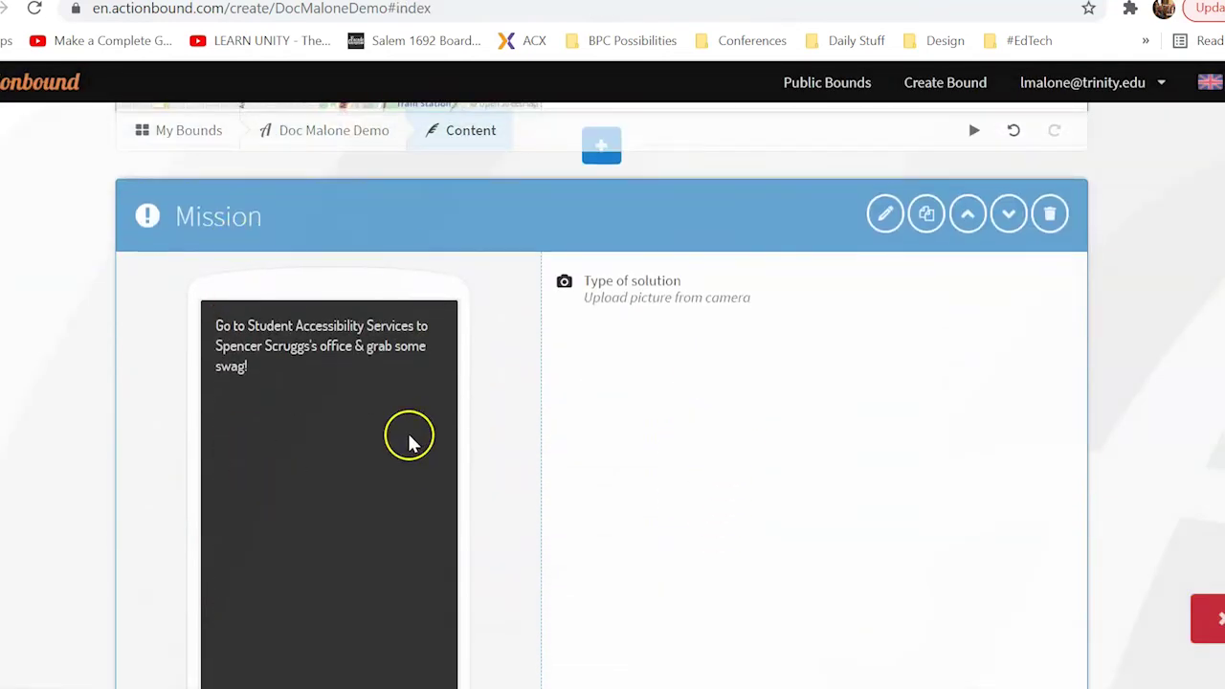
# Insert a new Quiz element below the photo Mission block
pyautogui.scroll(-2, 407, 436)
pyautogui.scroll(2, 287, 388)
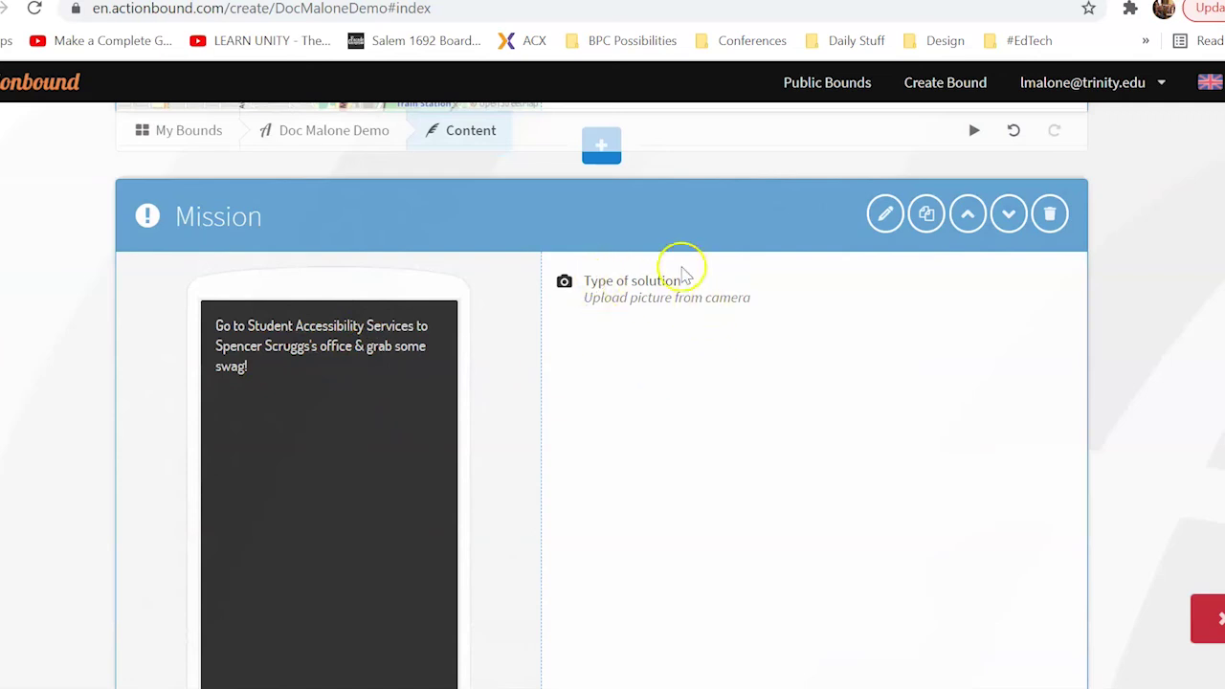
pyautogui.scroll(3, 896, 528)
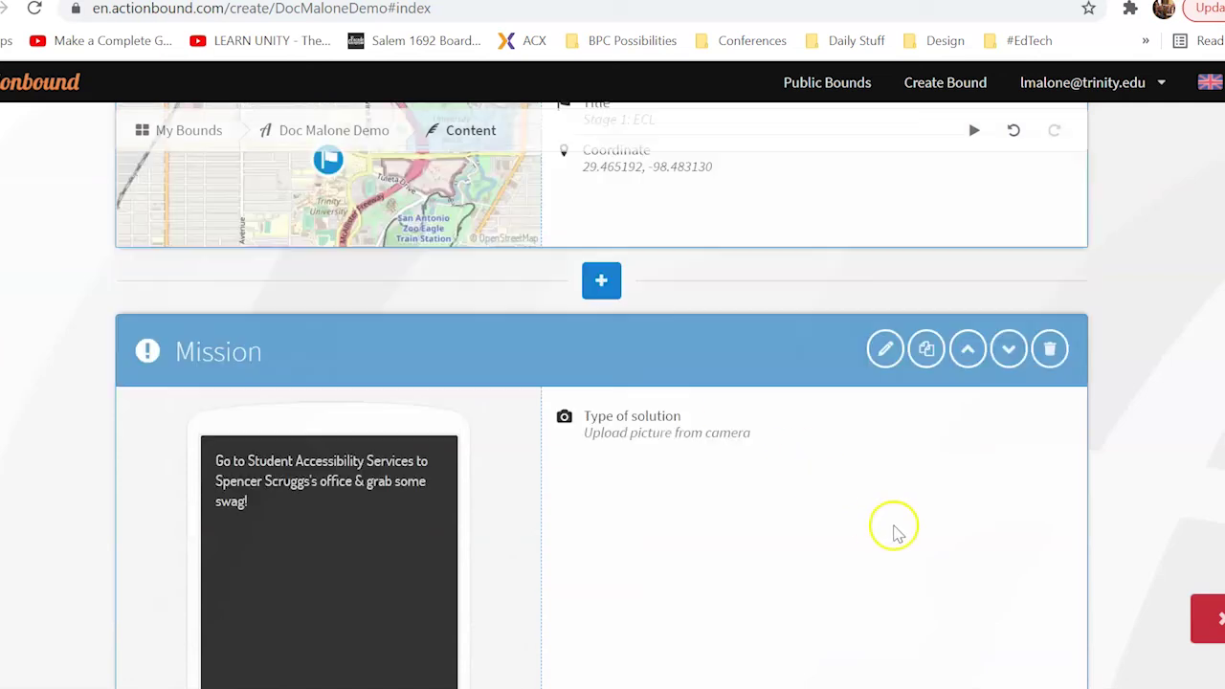
pyautogui.scroll(-6, 890, 527)
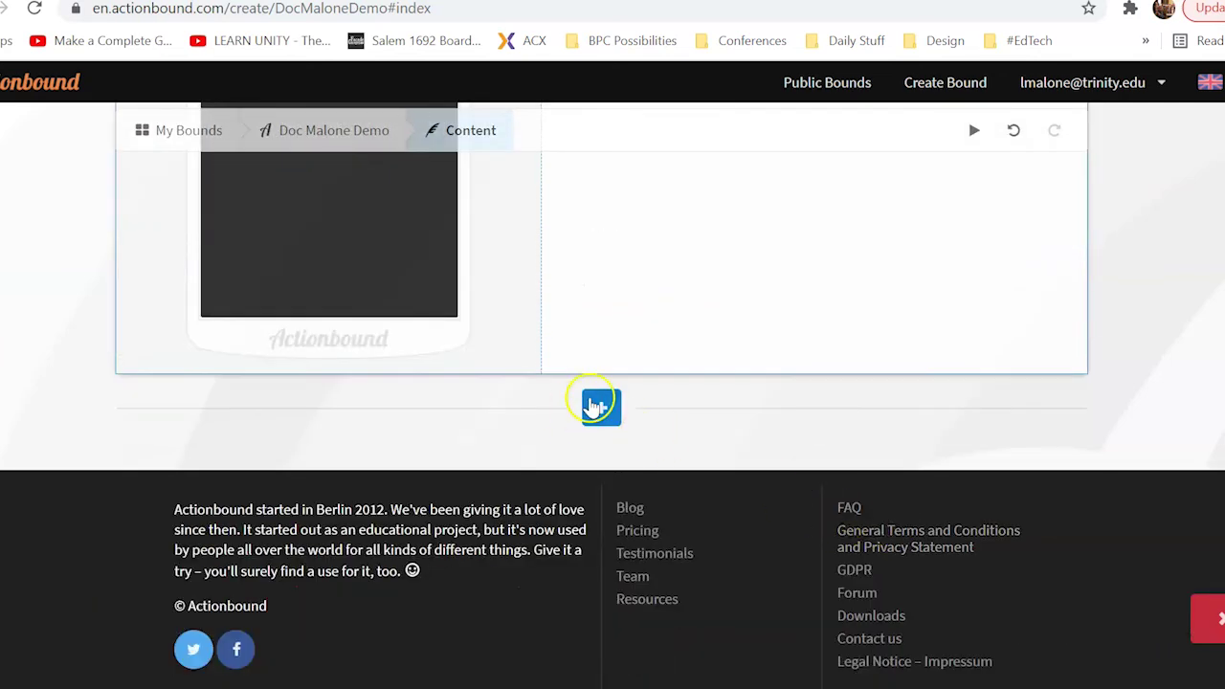
pyautogui.click(599, 409)
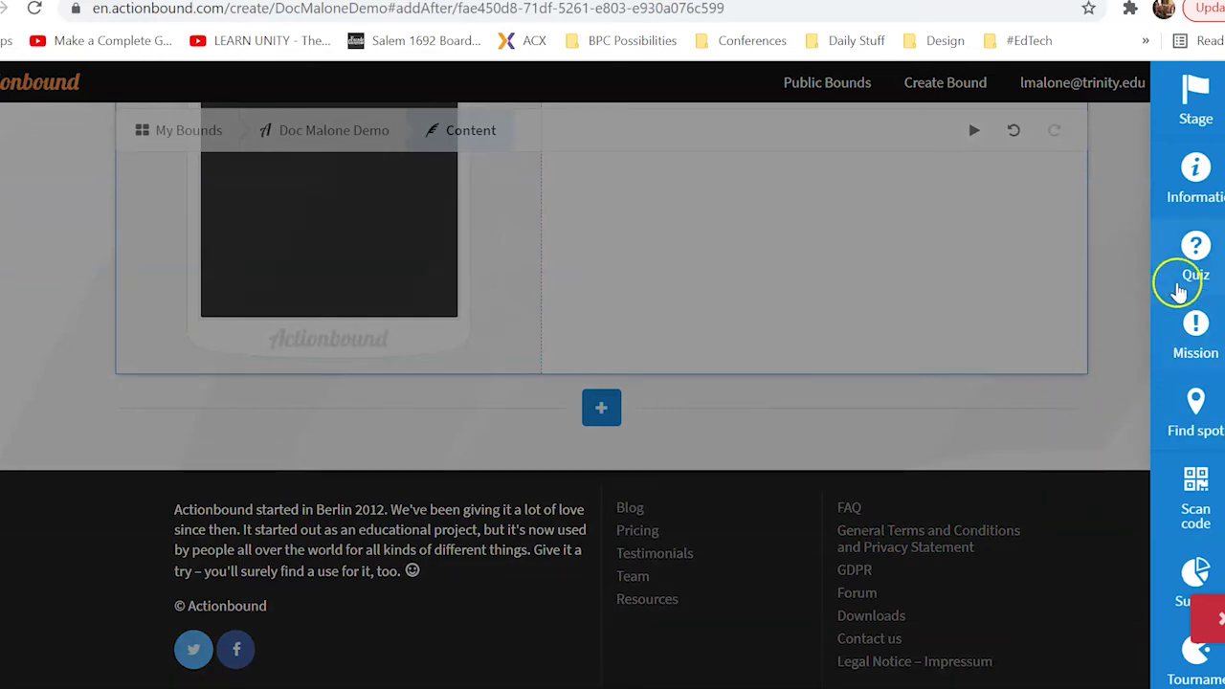
pyautogui.click(1196, 266)
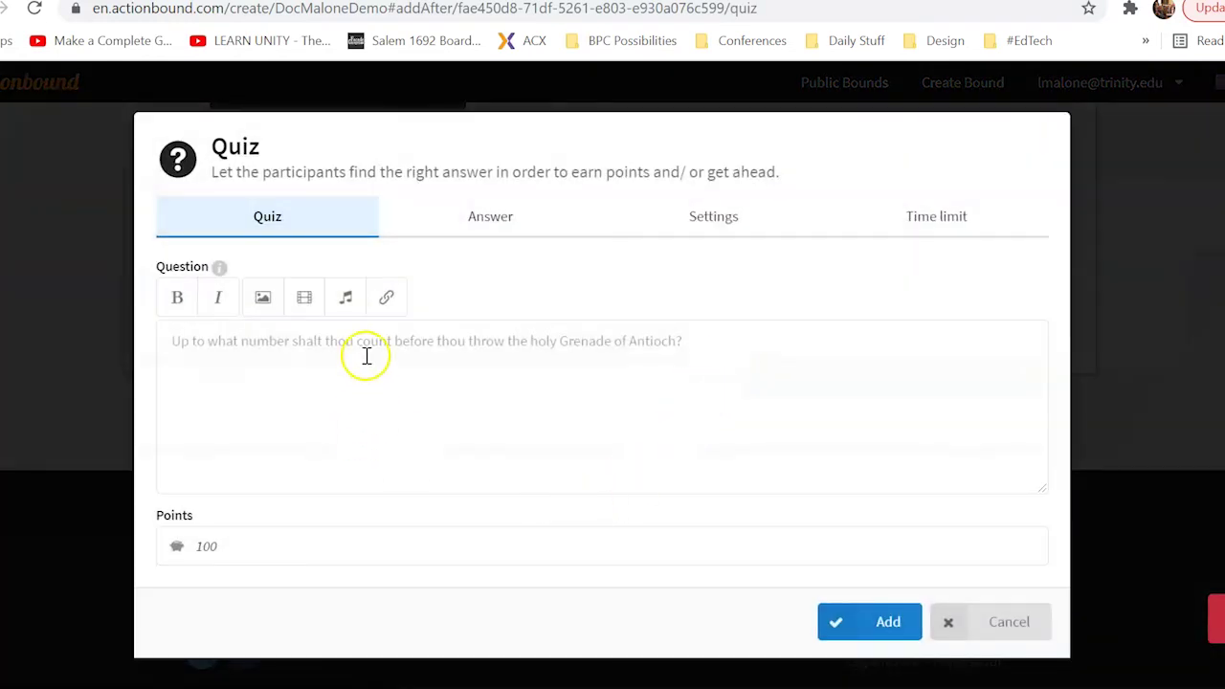
# Enter the quiz question 'Which of these is included in the Tiger Learning Commons?'
pyautogui.click(365, 348)
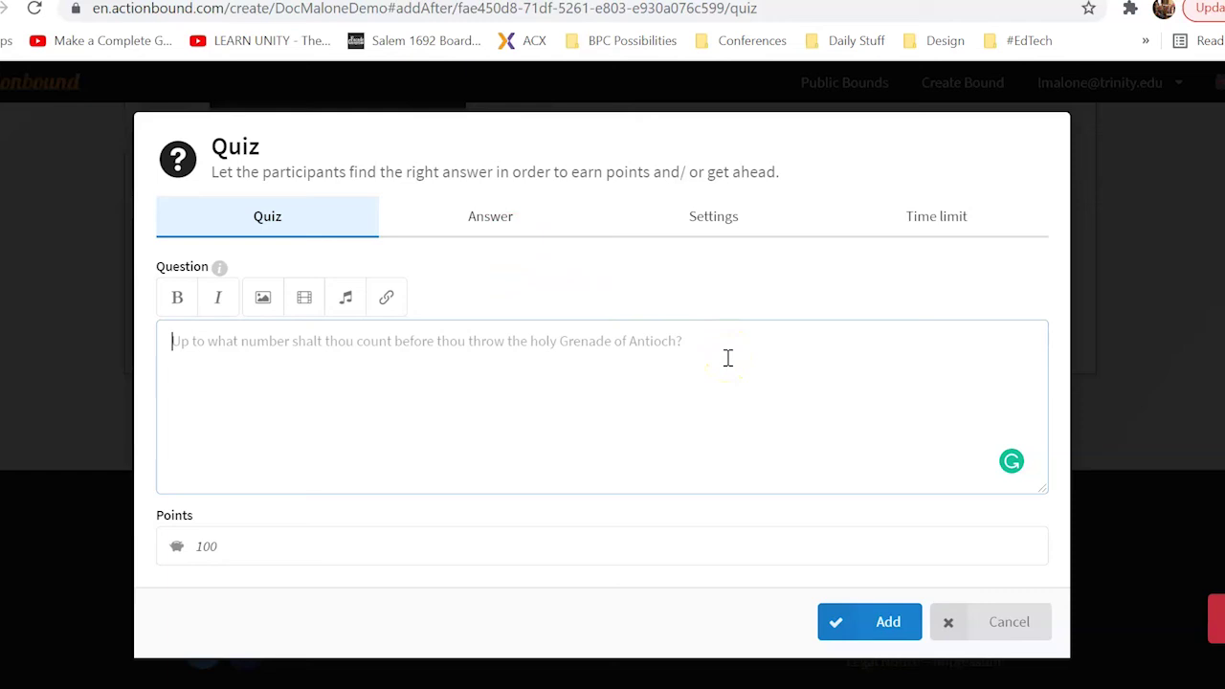
pyautogui.write('Which of')
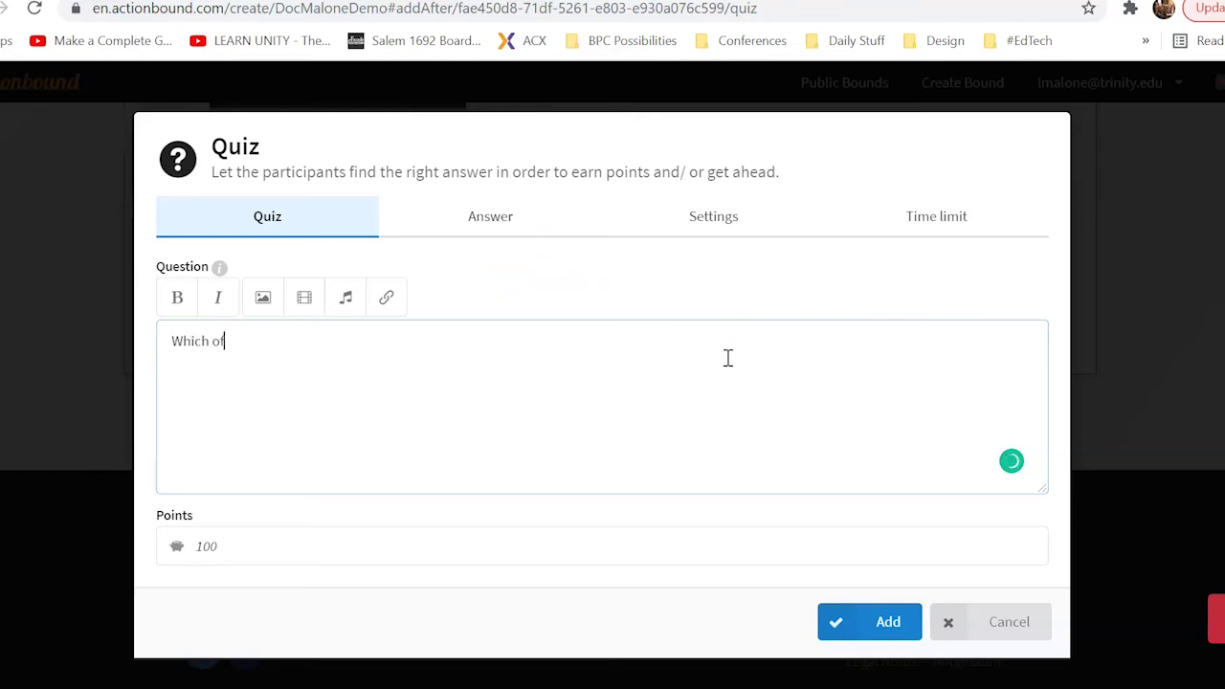
pyautogui.write(' these is included in the')
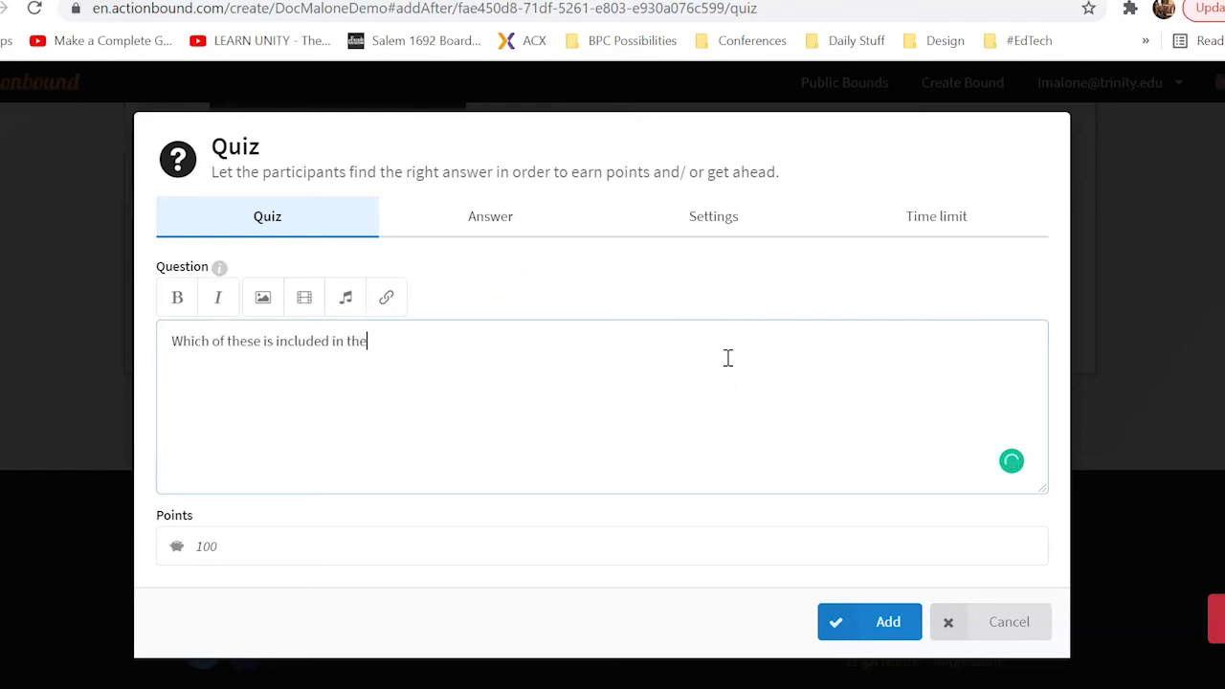
pyautogui.write(' Tiger Learning Common')
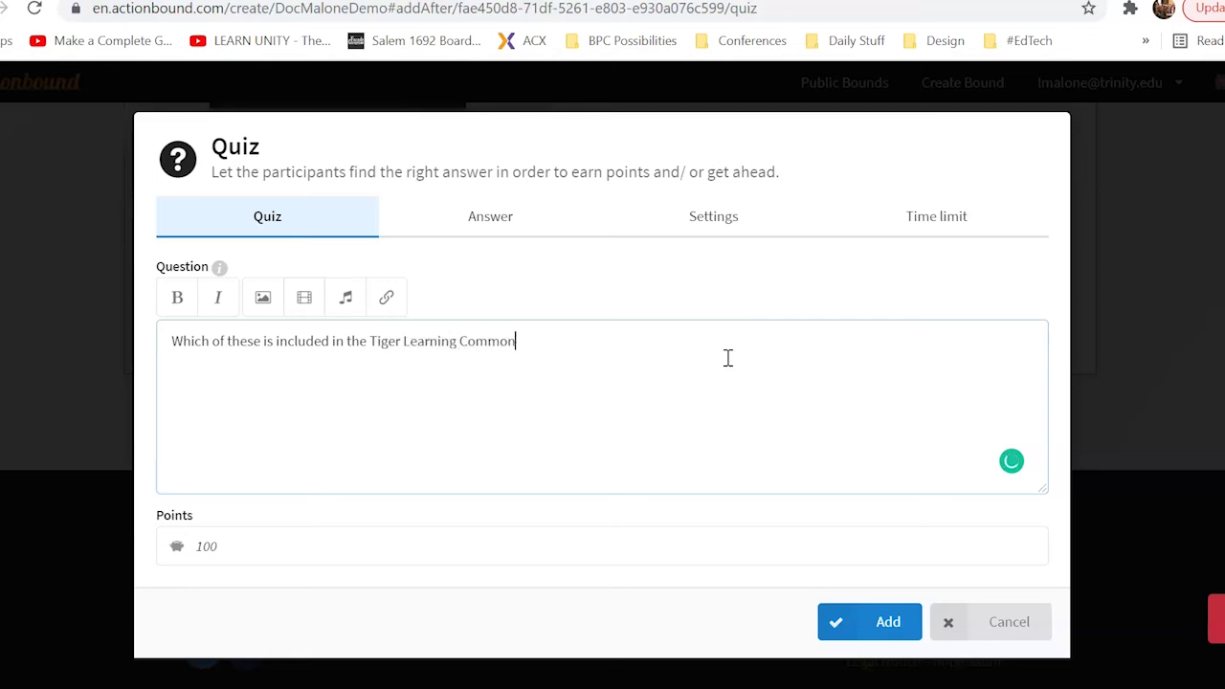
pyautogui.write('s?')
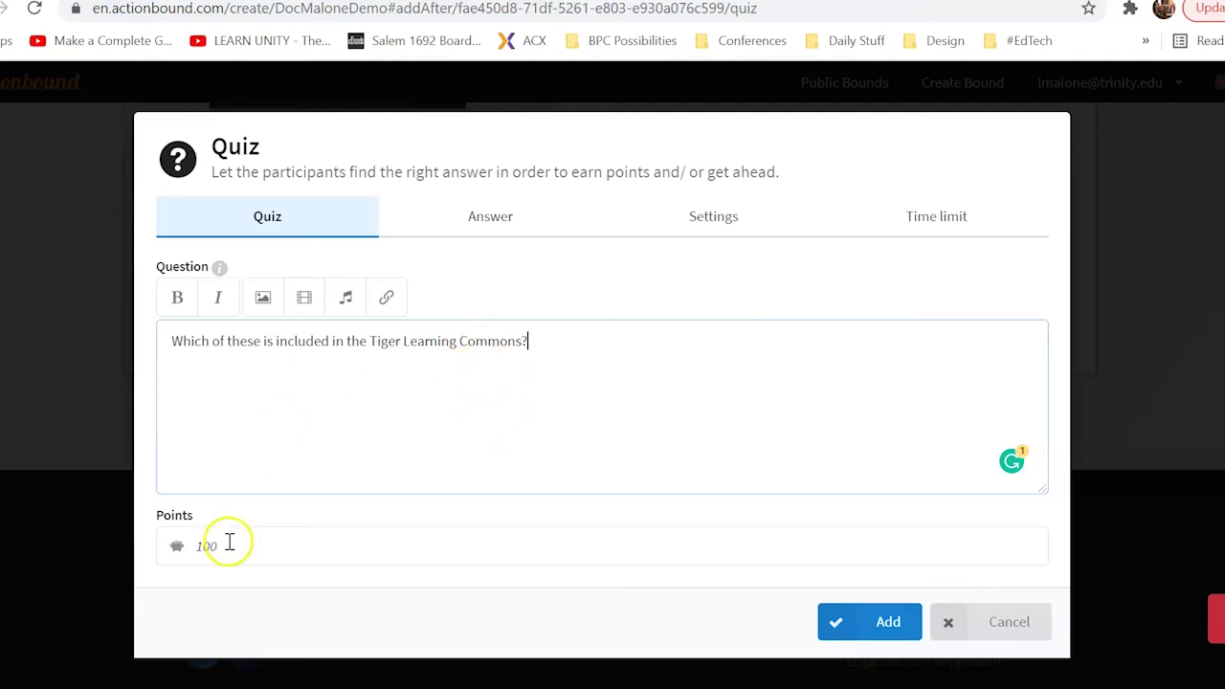
# Switch the quiz answer mode to a free-text solution input
pyautogui.click(510, 222)
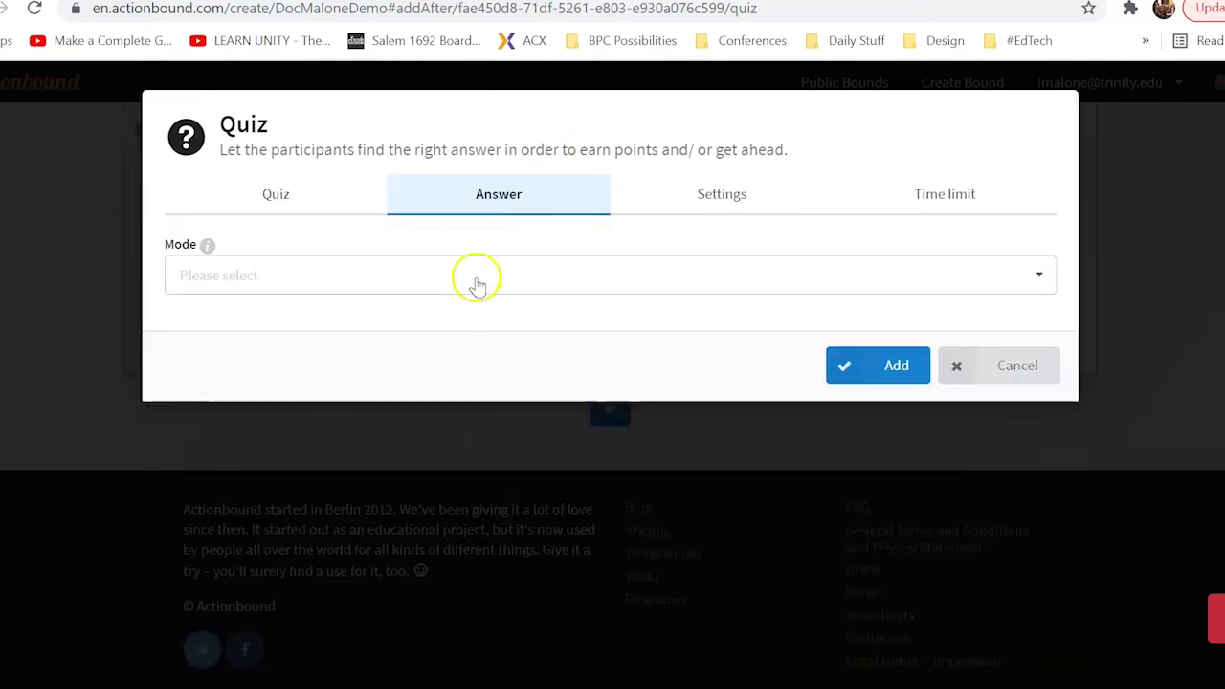
pyautogui.click(475, 275)
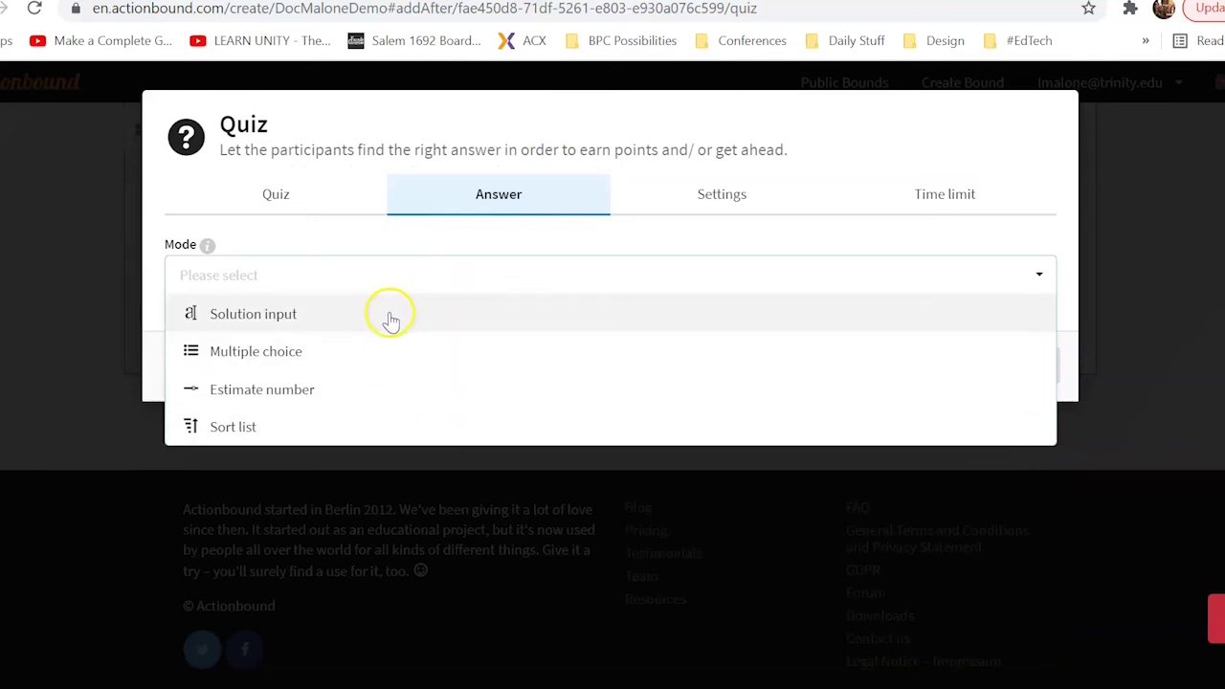
pyautogui.click(392, 323)
pyautogui.click(328, 350)
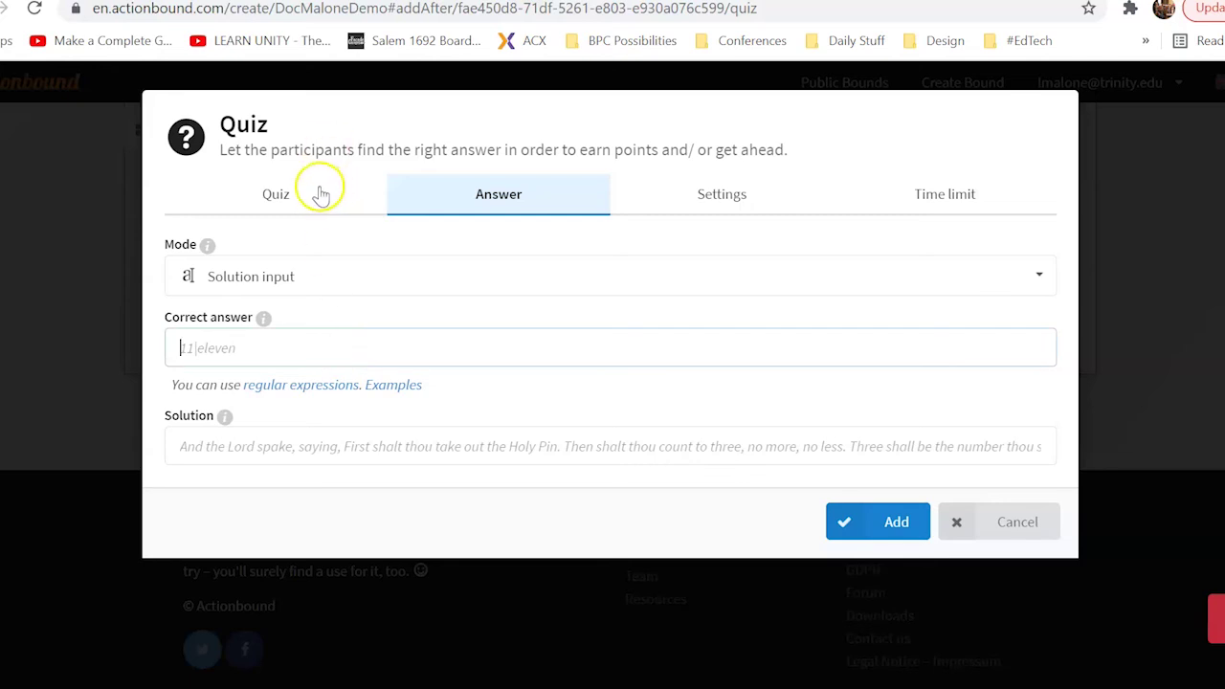
# Reword the quiz question to ask which services are included in the Tiger Learning Commons
pyautogui.click(276, 189)
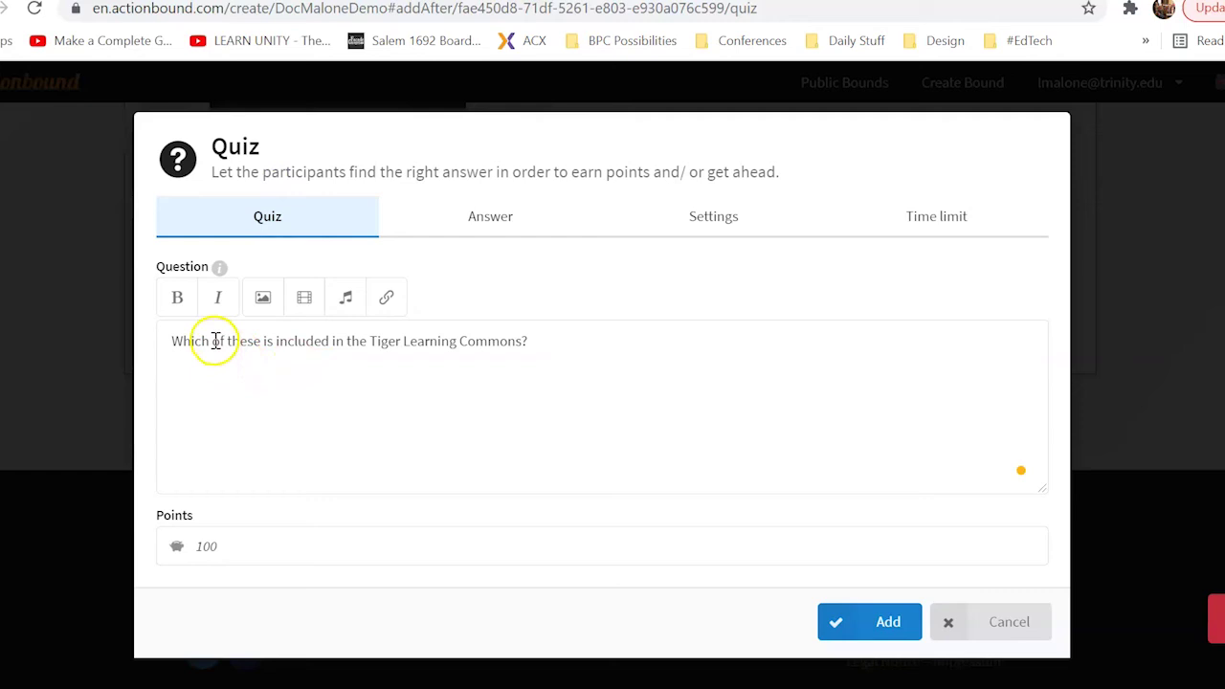
pyautogui.moveTo(210, 342); pyautogui.dragTo(273, 345)
pyautogui.press('BackSpace')
pyautogui.write('ervices')
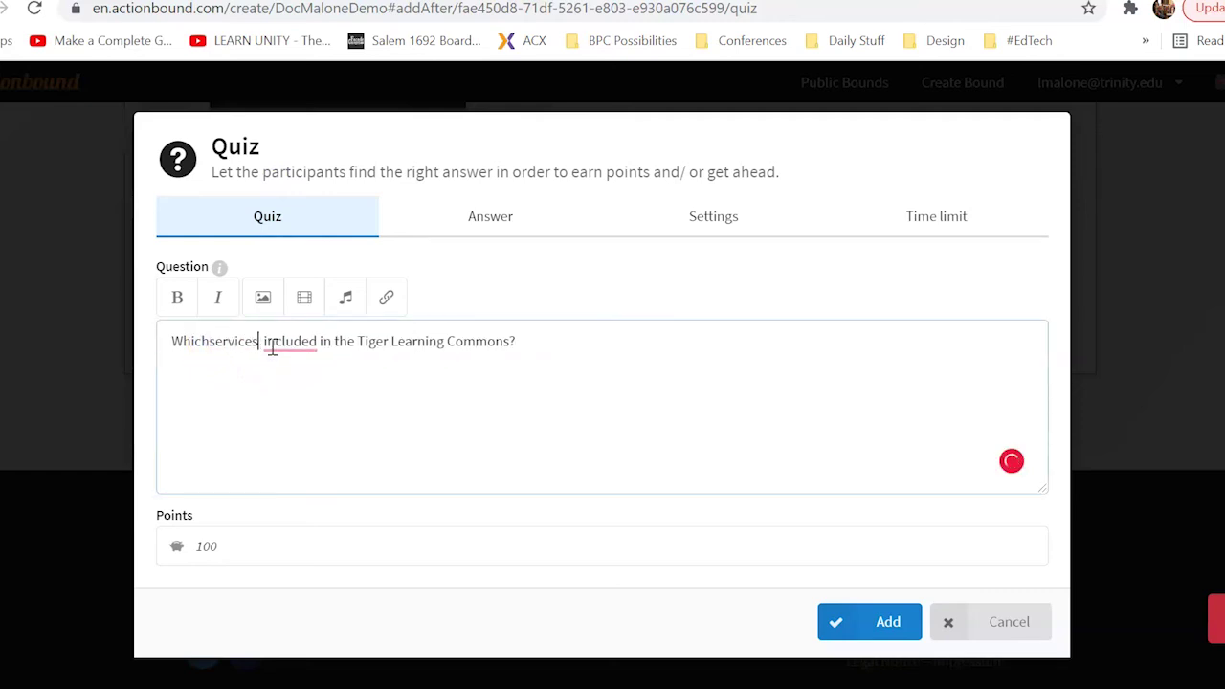
pyautogui.press('Left')
pyautogui.press('Left')
pyautogui.press('Left')
pyautogui.press('Left')
pyautogui.press('Left')
pyautogui.press('Left')
pyautogui.press('Left')
pyautogui.press('Left')
pyautogui.press('Right')
pyautogui.press('Right')
pyautogui.press('Right')
pyautogui.press('Right')
pyautogui.press('Right')
pyautogui.press('Right')
pyautogui.press('Right')
pyautogui.press('Right')
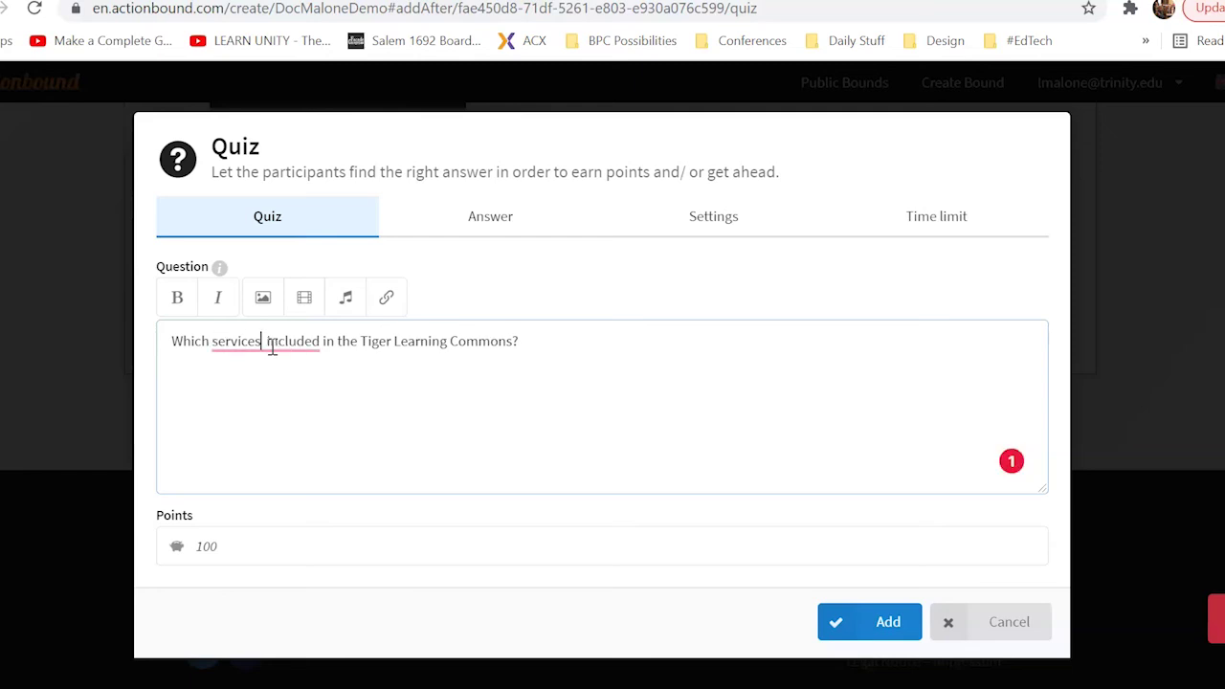
pyautogui.write('are')
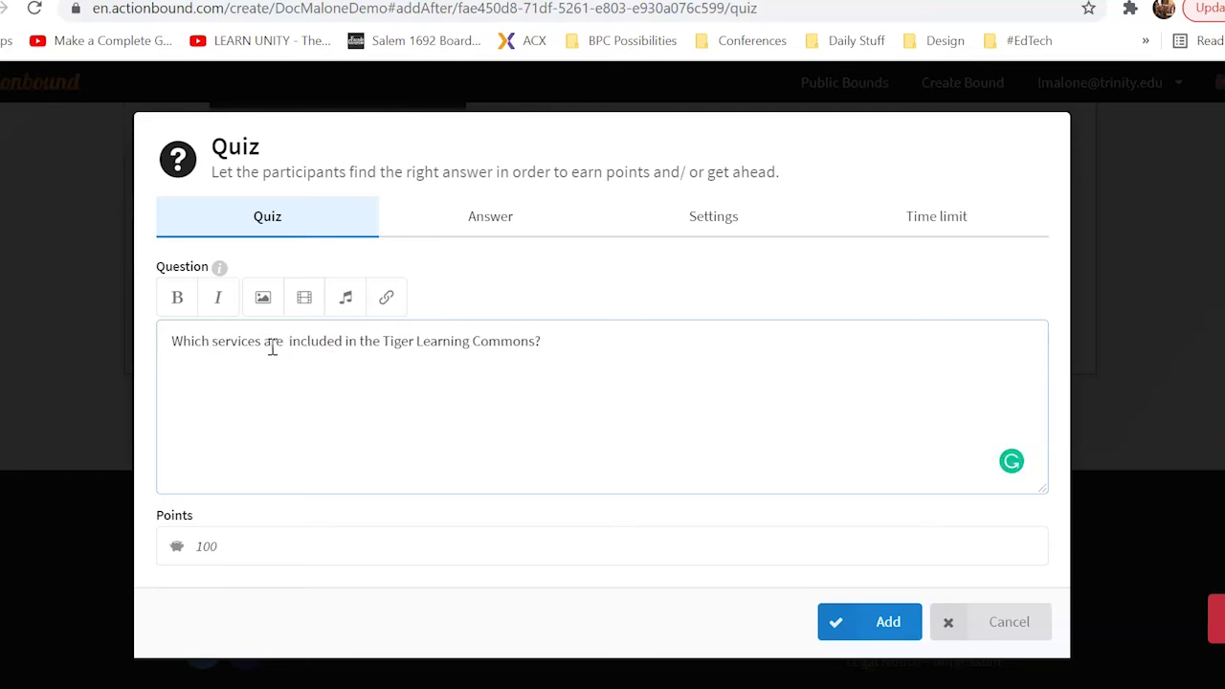
# Enter the correct answer 'SAS, Writing Center, Testing Accommodation Center' and review the quiz settings
pyautogui.click(492, 219)
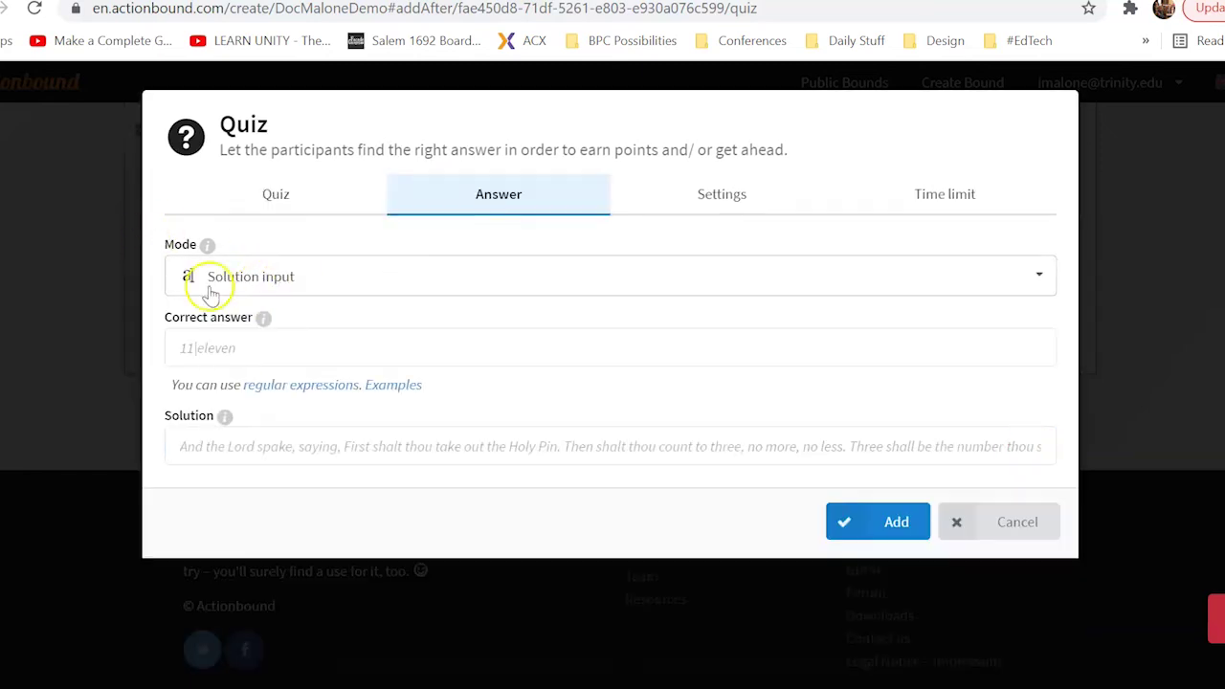
pyautogui.click(281, 350)
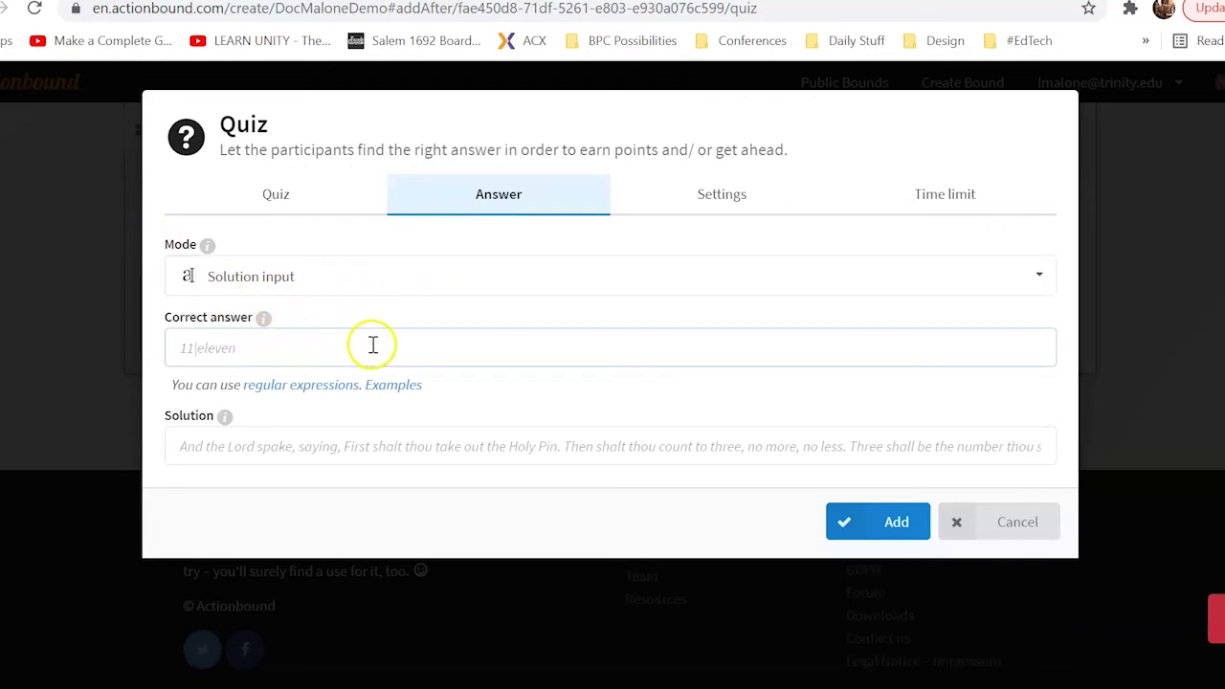
pyautogui.click(212, 445)
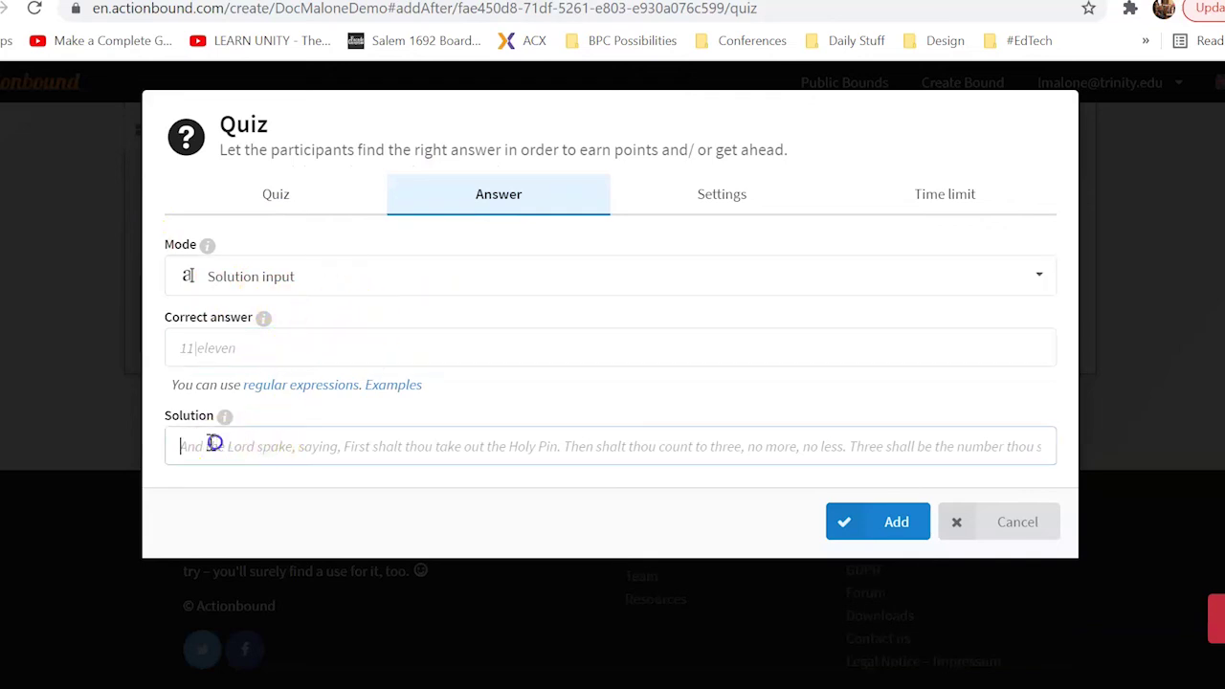
pyautogui.click(391, 348)
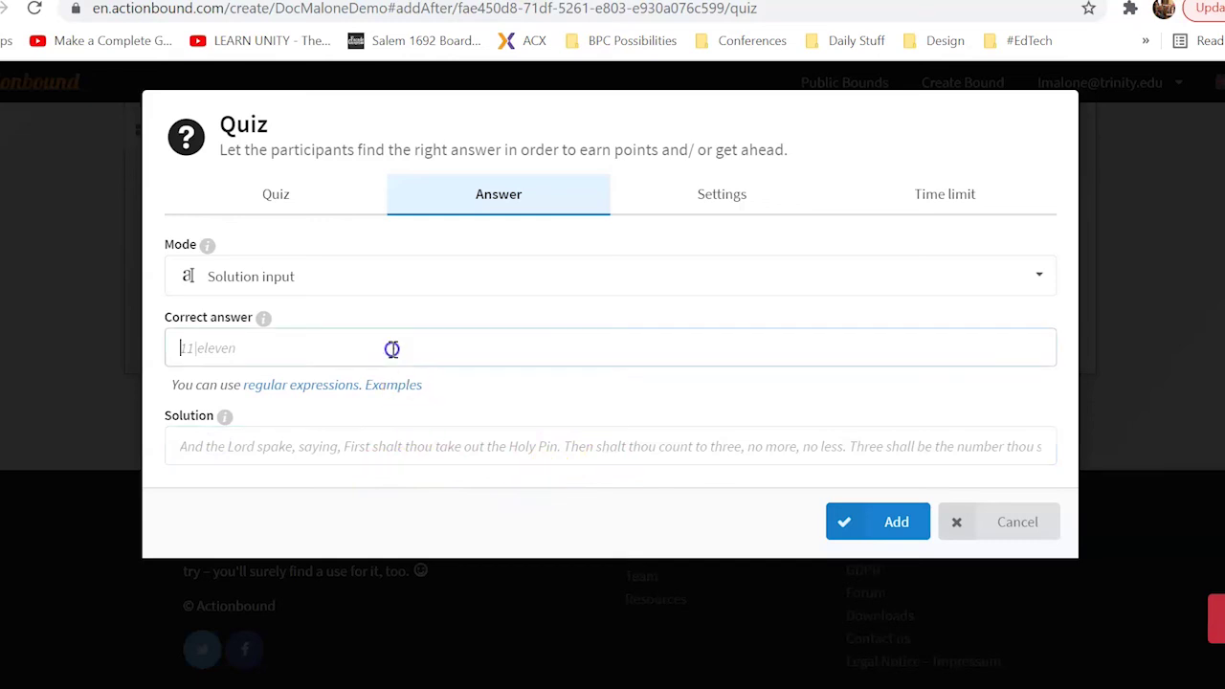
pyautogui.write('S')
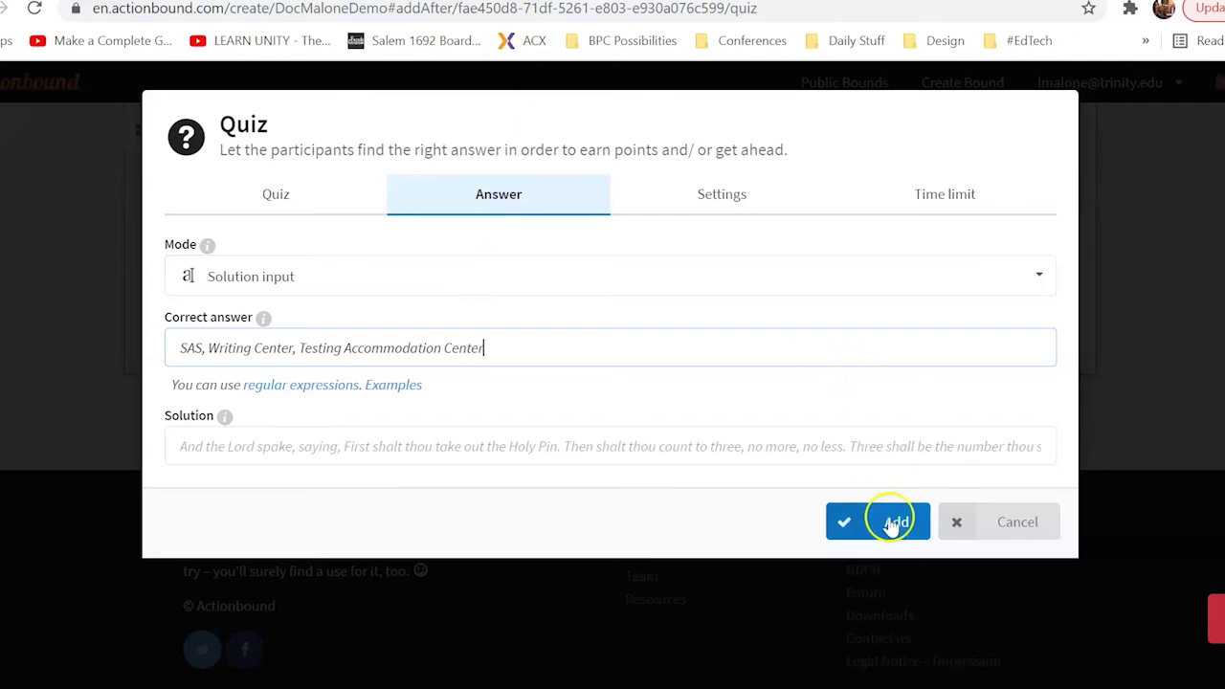
pyautogui.click(716, 214)
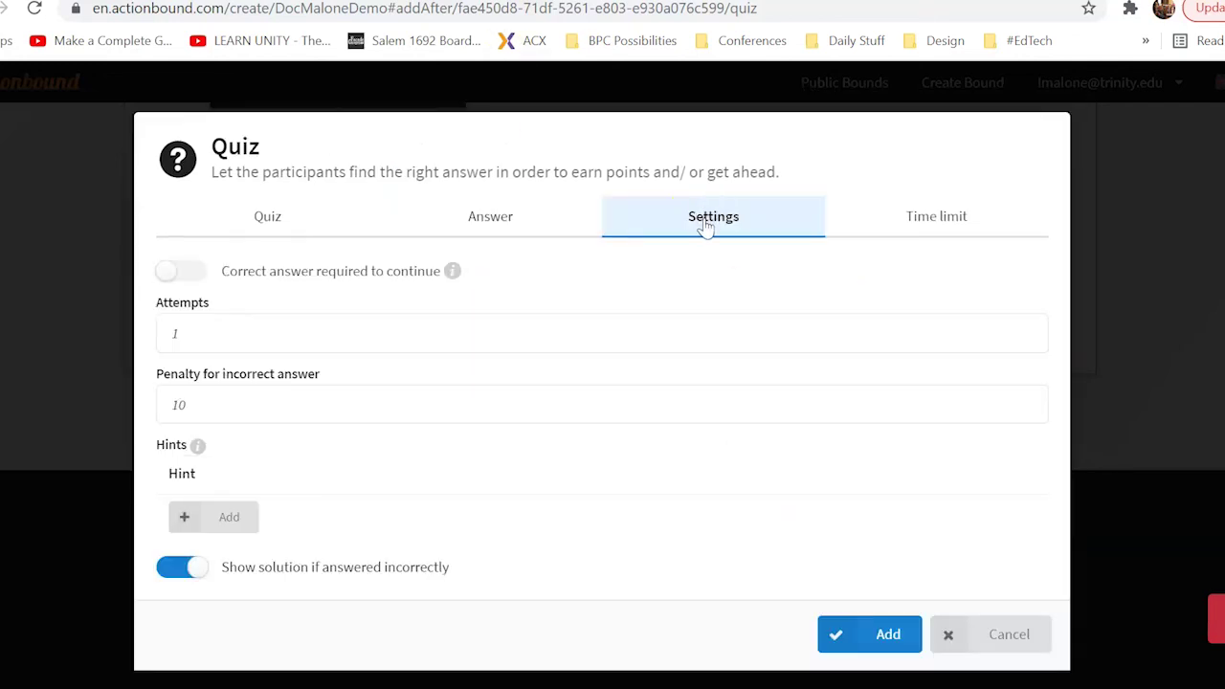
# Switch on 'Correct answer required to continue' for the quiz
pyautogui.click(180, 273)
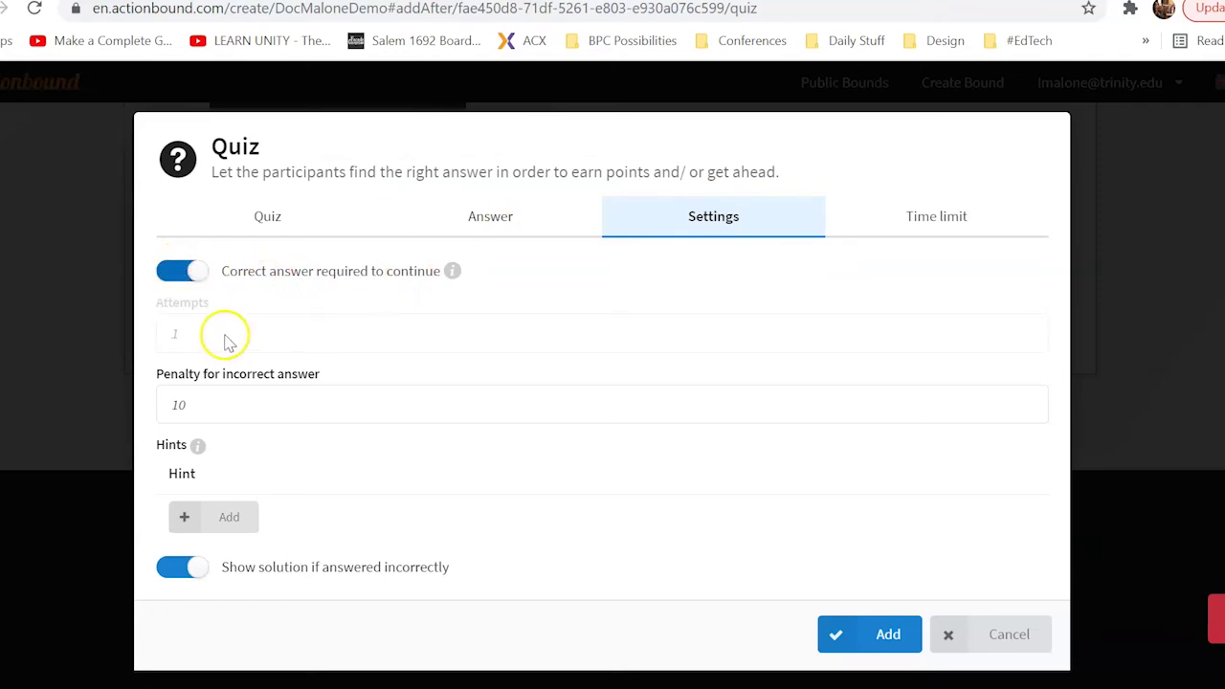
pyautogui.click(175, 333)
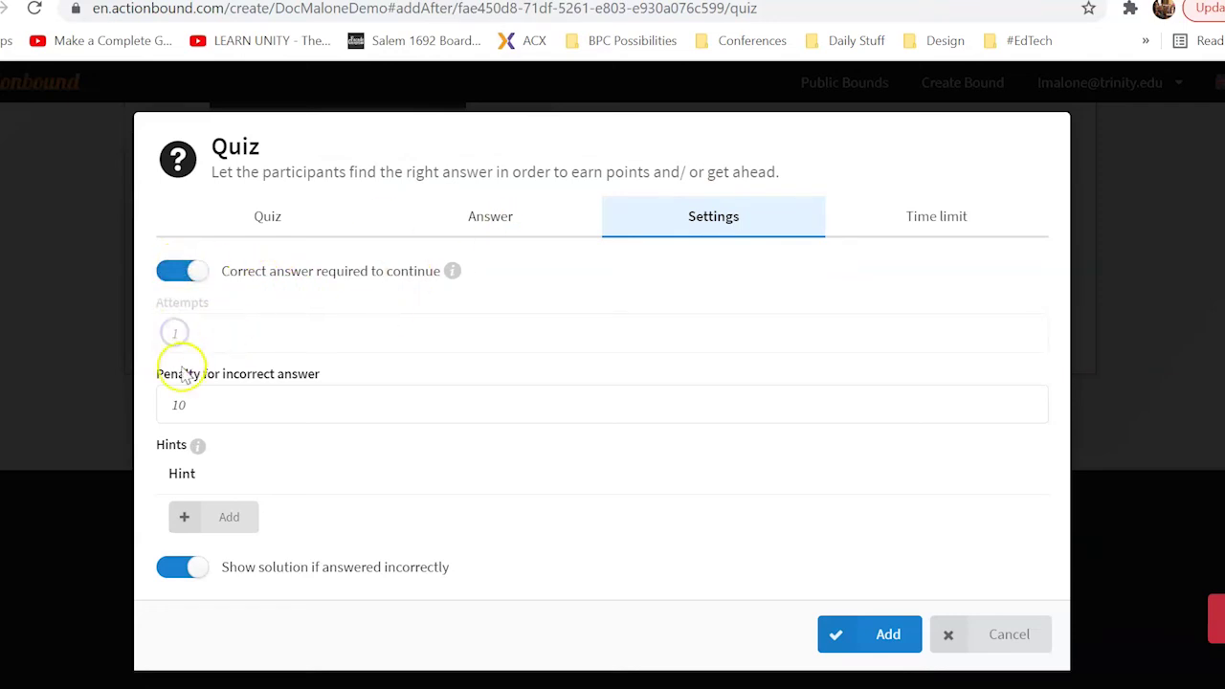
pyautogui.click(203, 268)
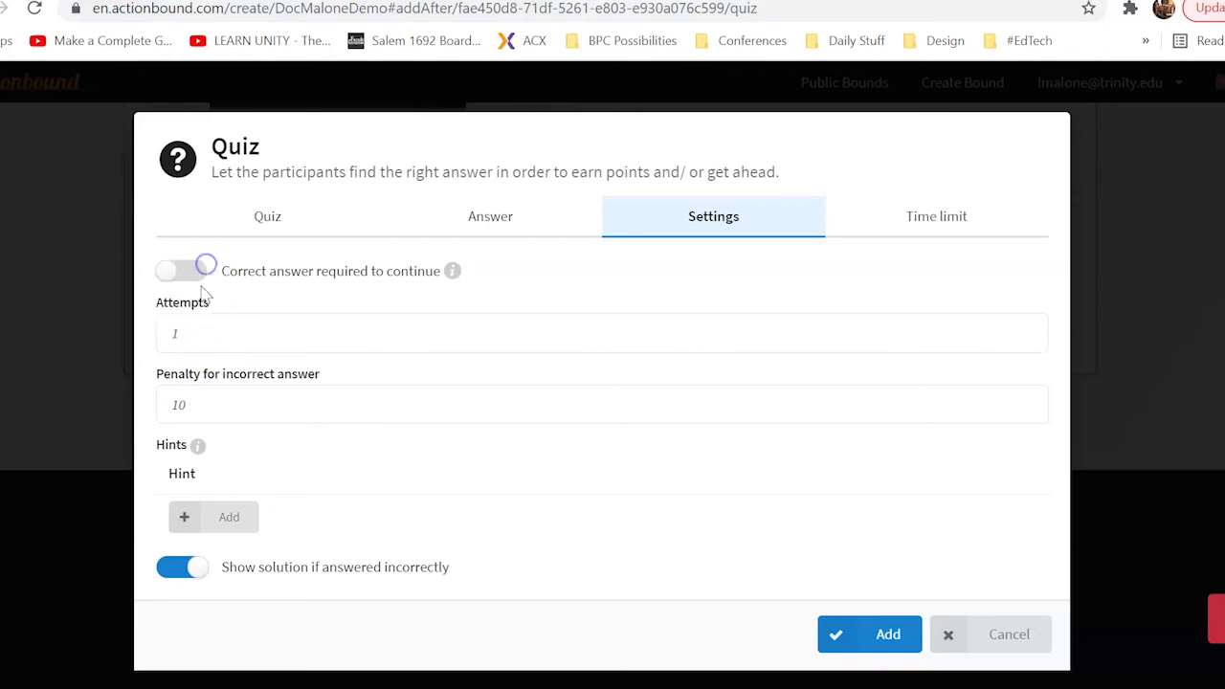
pyautogui.click(191, 335)
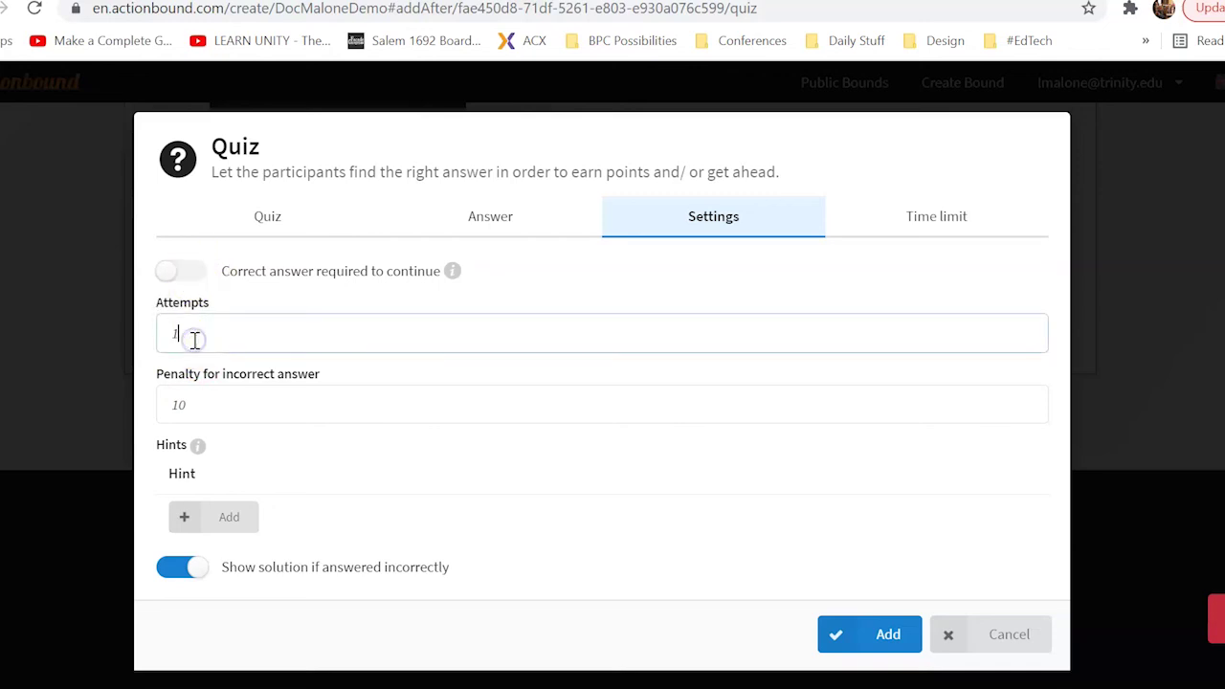
pyautogui.click(200, 334)
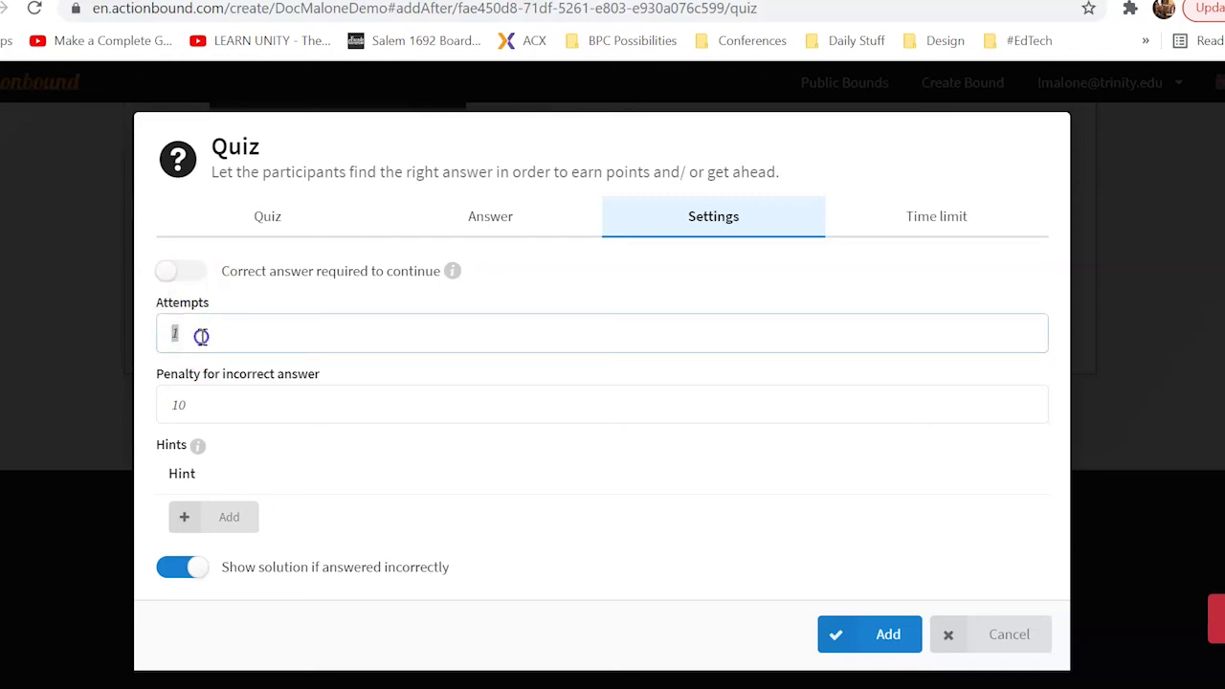
pyautogui.click(194, 271)
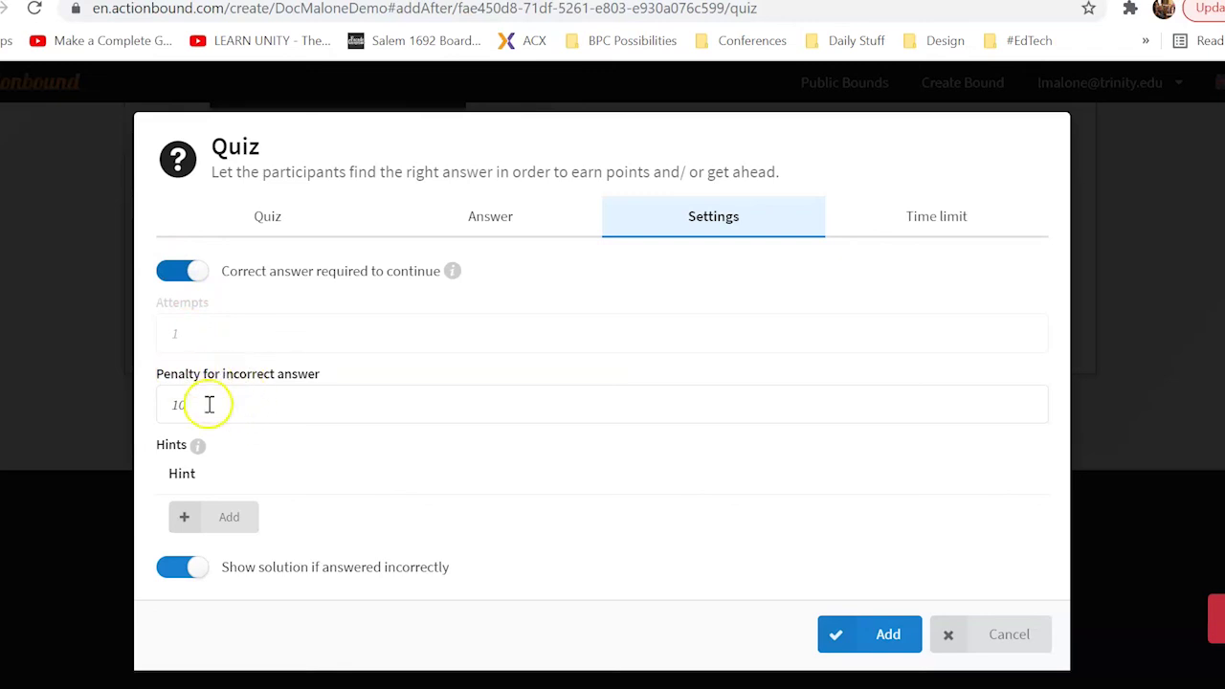
# Check the wrong-answer penalty, left at 10, and show the quiz's time limit options
pyautogui.doubleClick(209, 405)
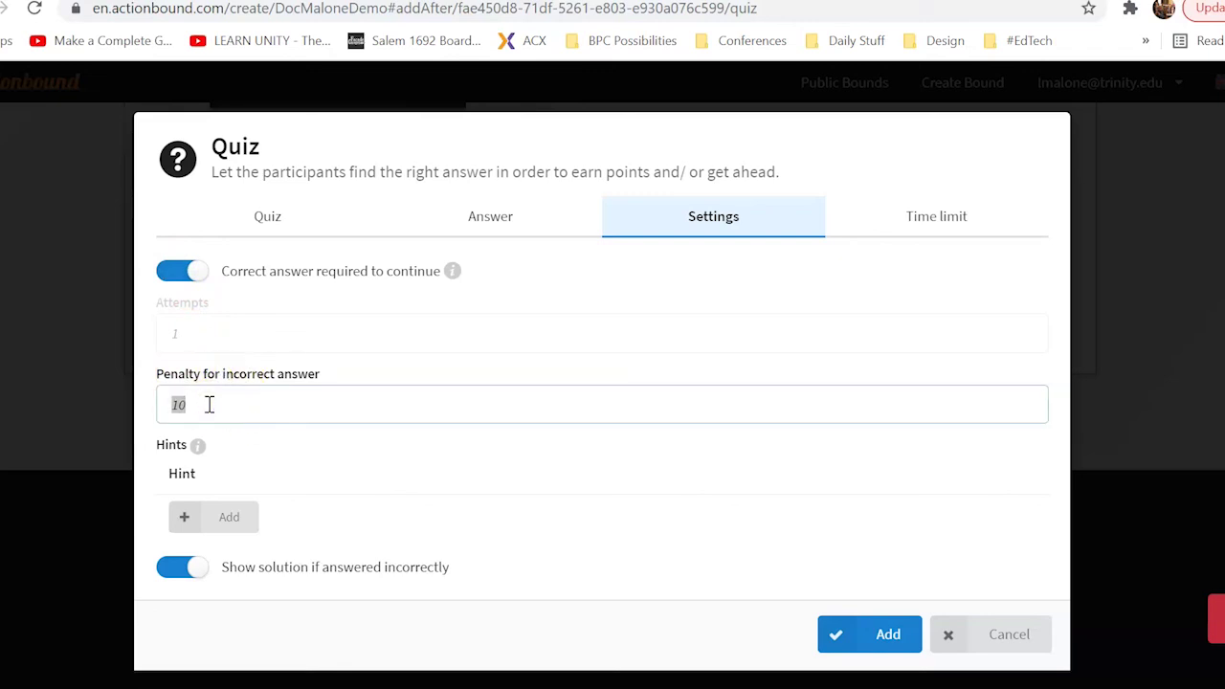
pyautogui.write('0')
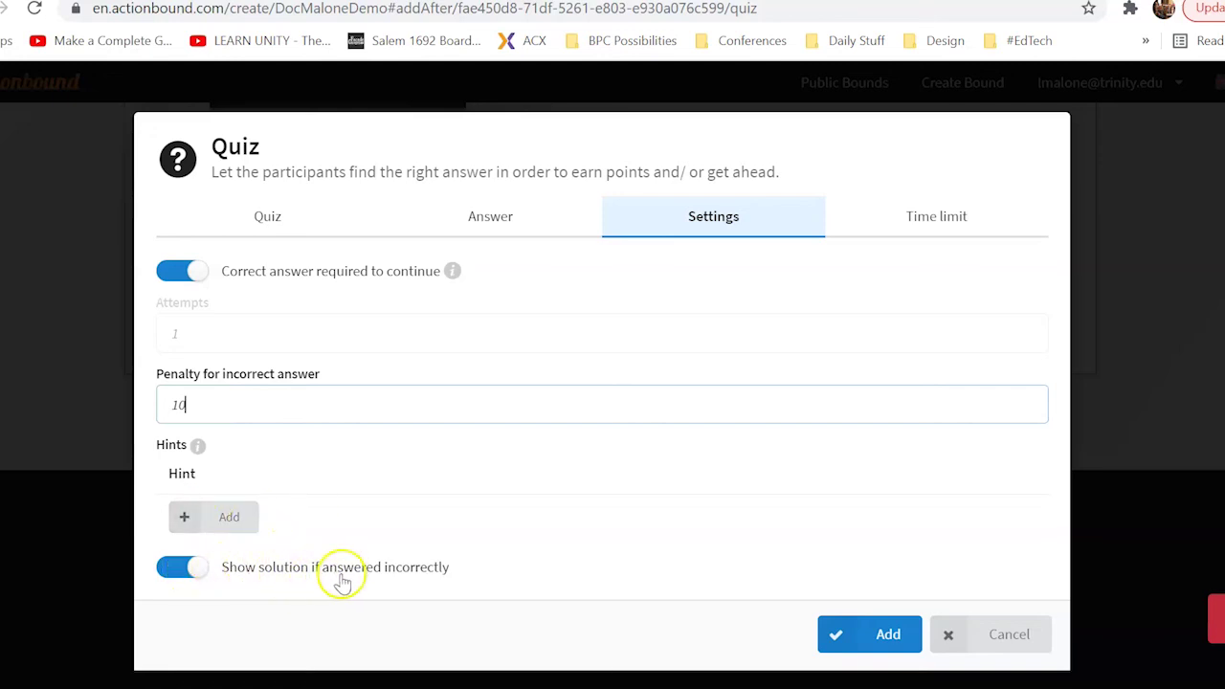
pyautogui.click(889, 211)
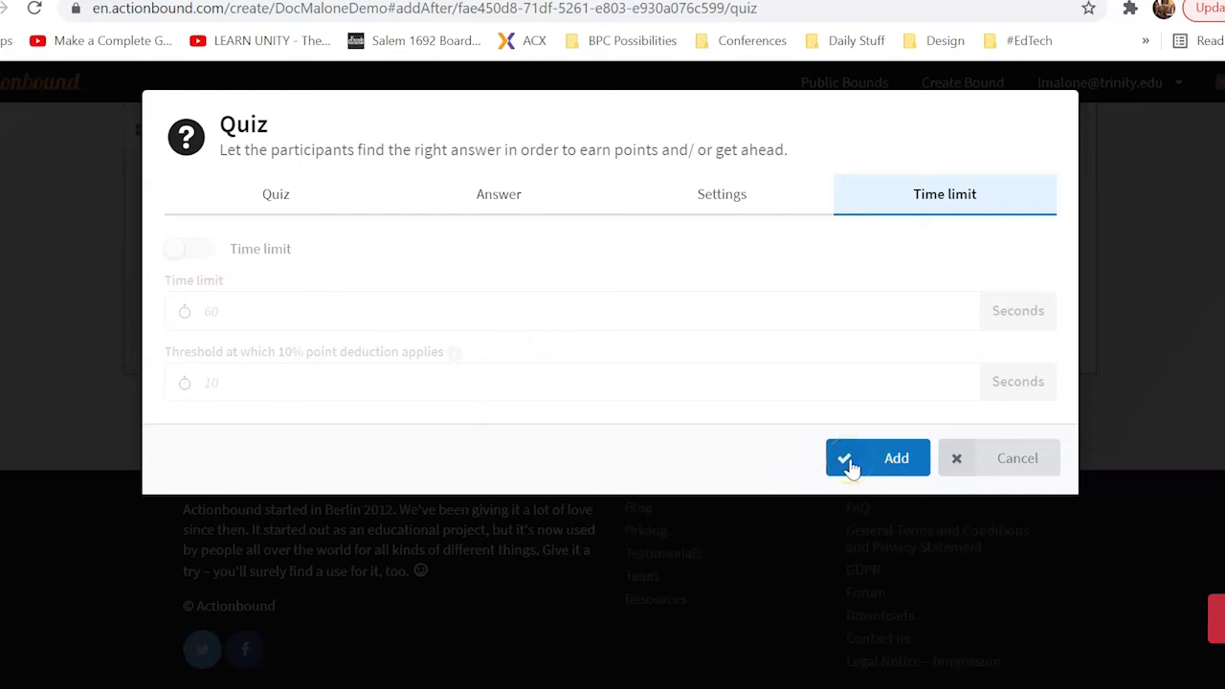
# Paste the correct-answer services list into the required Solution field and add the quiz after the mission
pyautogui.click(850, 465)
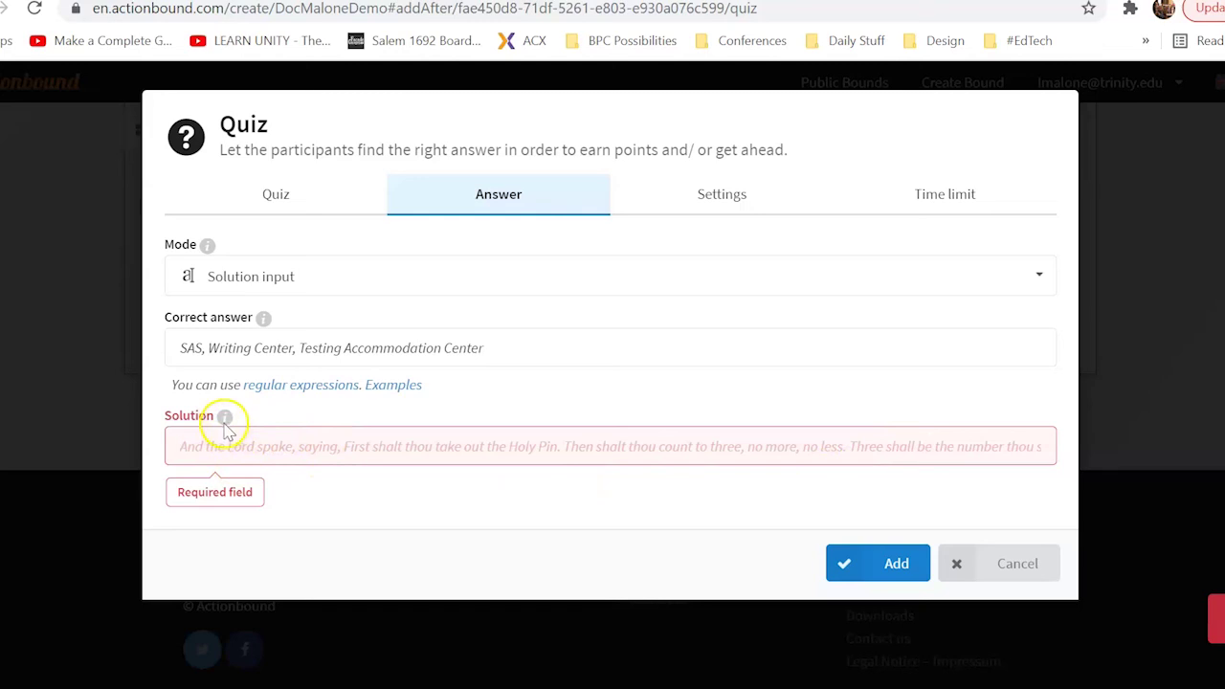
pyautogui.click(246, 438)
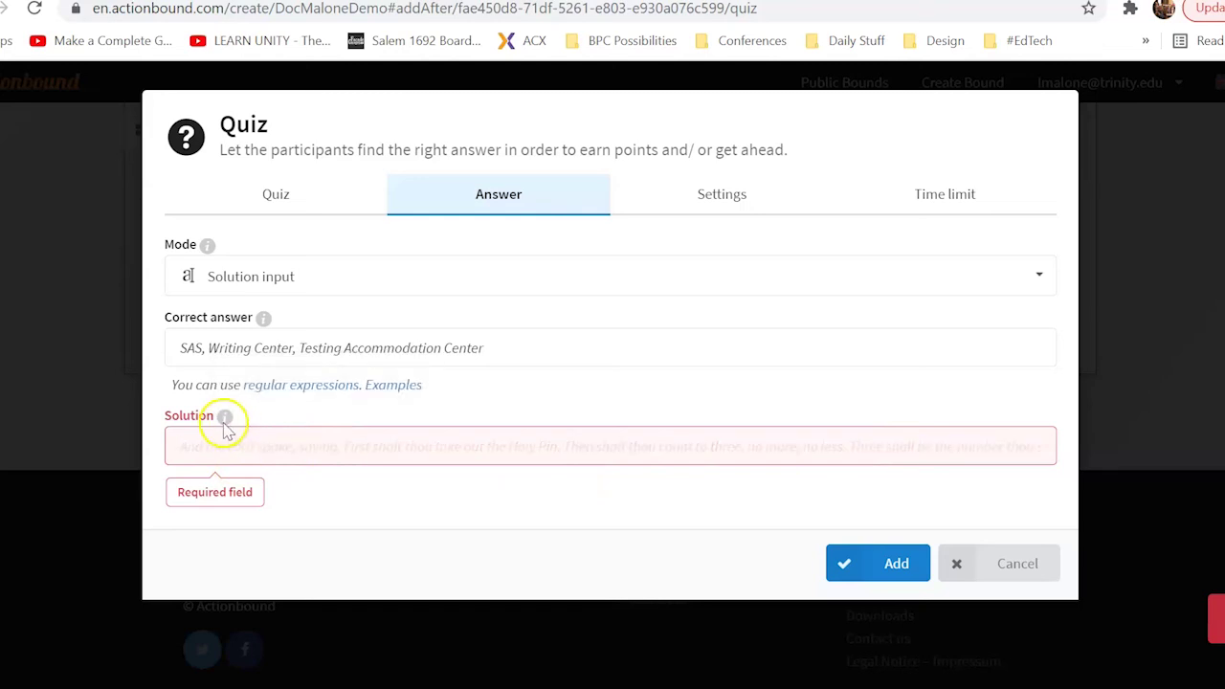
pyautogui.click(241, 450)
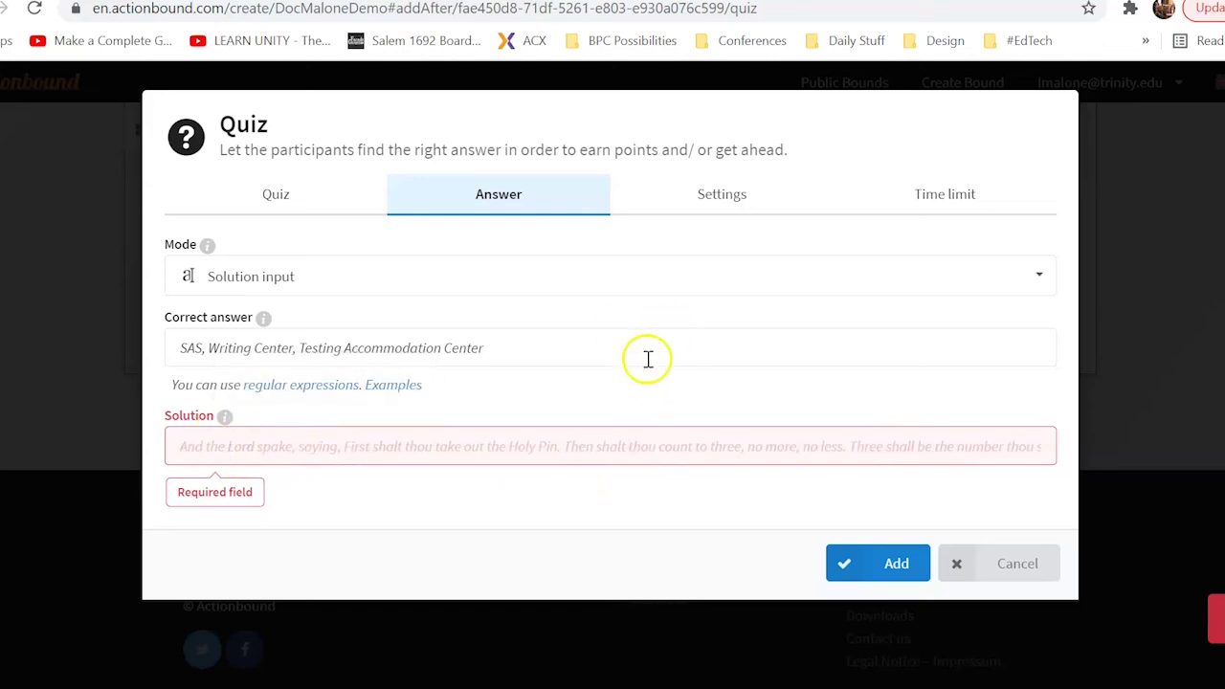
pyautogui.click(479, 347)
pyautogui.tripleClick(479, 347)
pyautogui.hotkey('ctrl', 'c')
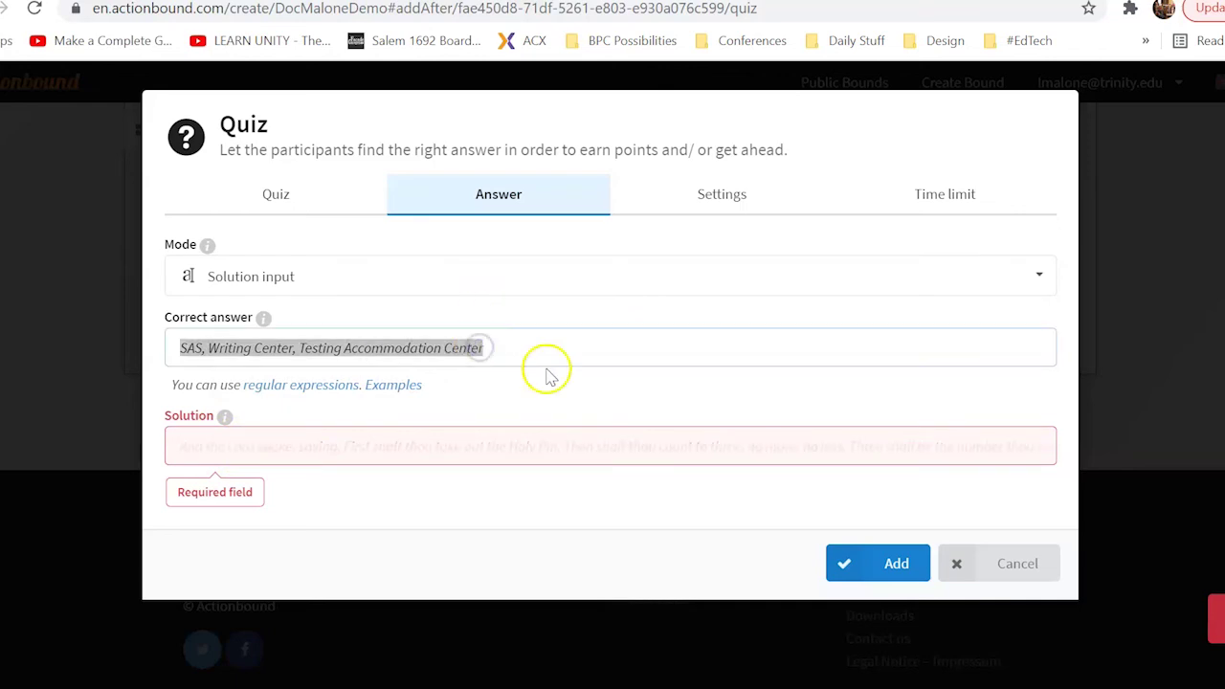
pyautogui.click(535, 453)
pyautogui.hotkey('ctrl', 'v')
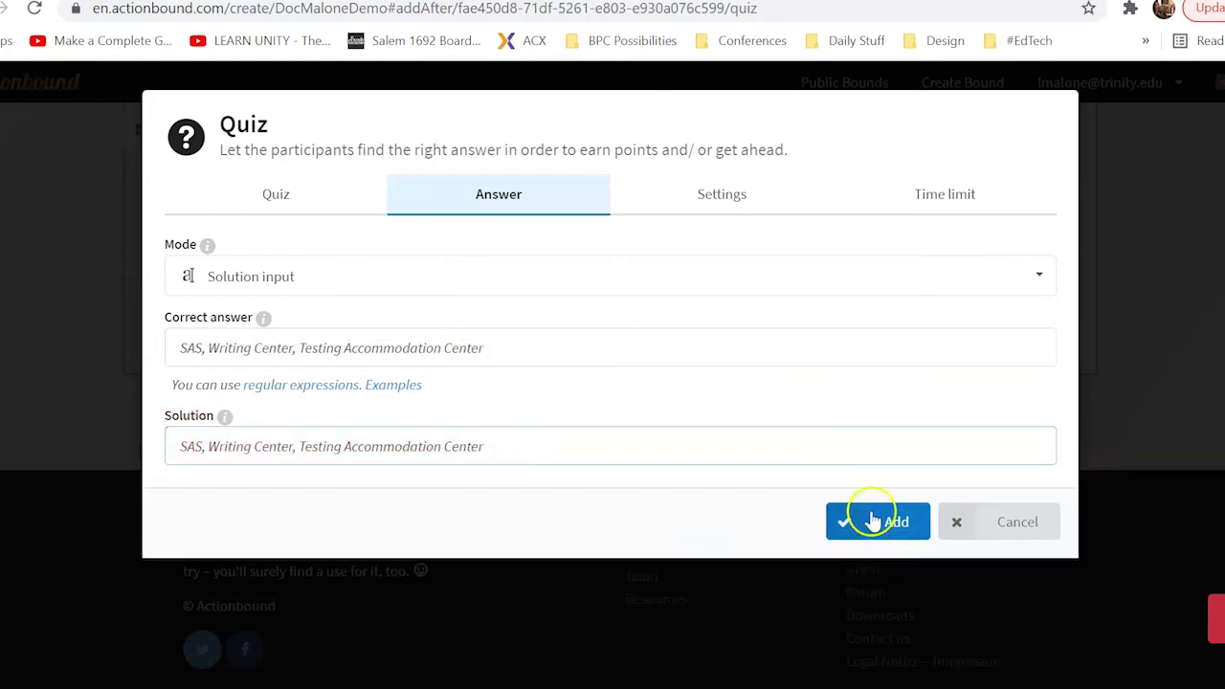
pyautogui.click(869, 519)
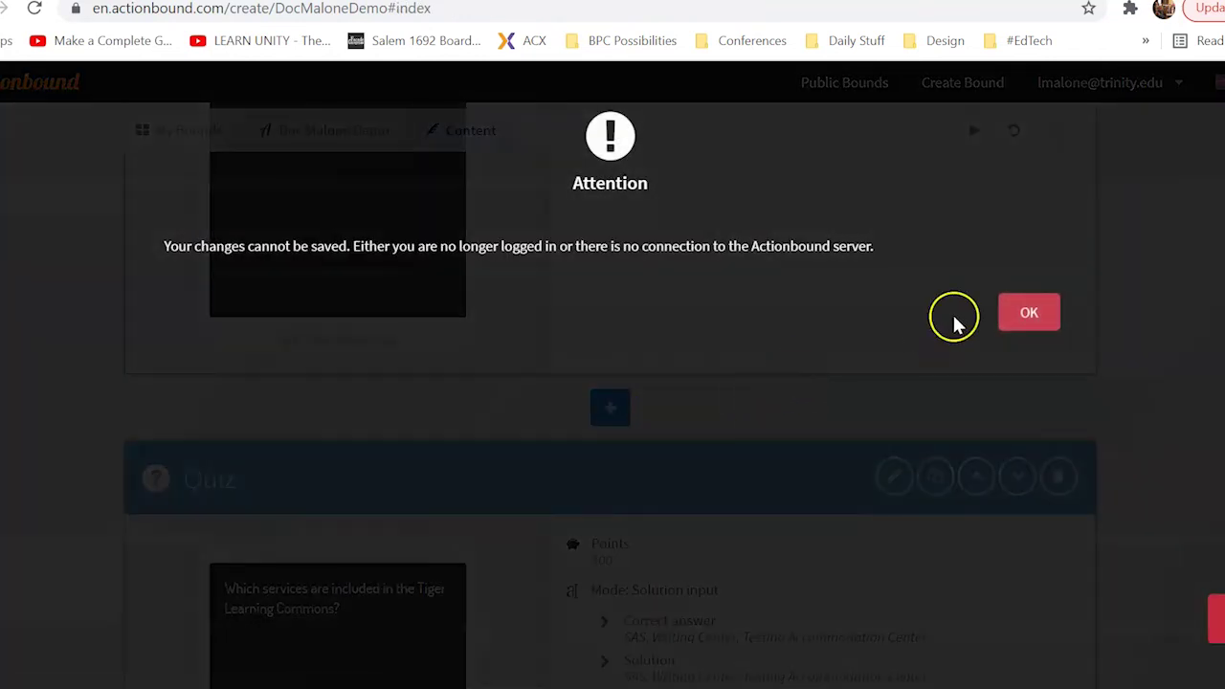
# Dismiss the cannot-save Attention warning and scroll back up to Stage 1: ECL
pyautogui.click(1031, 313)
pyautogui.scroll(-6, 1146, 418)
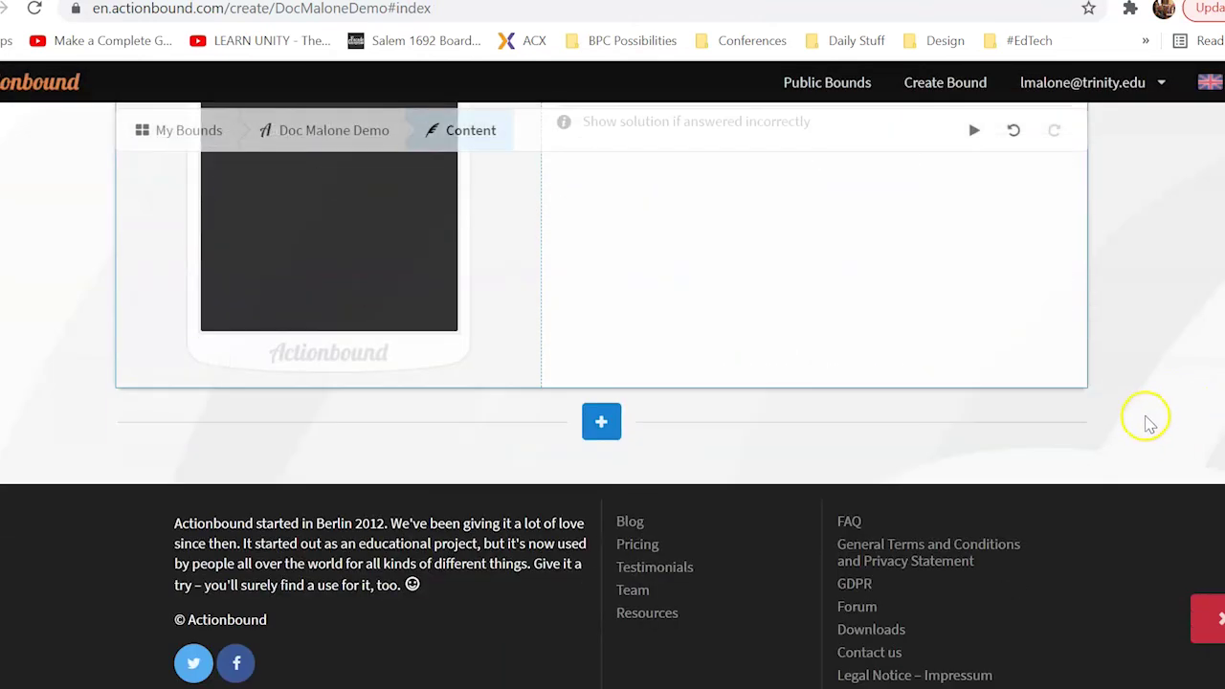
pyautogui.scroll(2, 1144, 419)
pyautogui.scroll(10, 1143, 419)
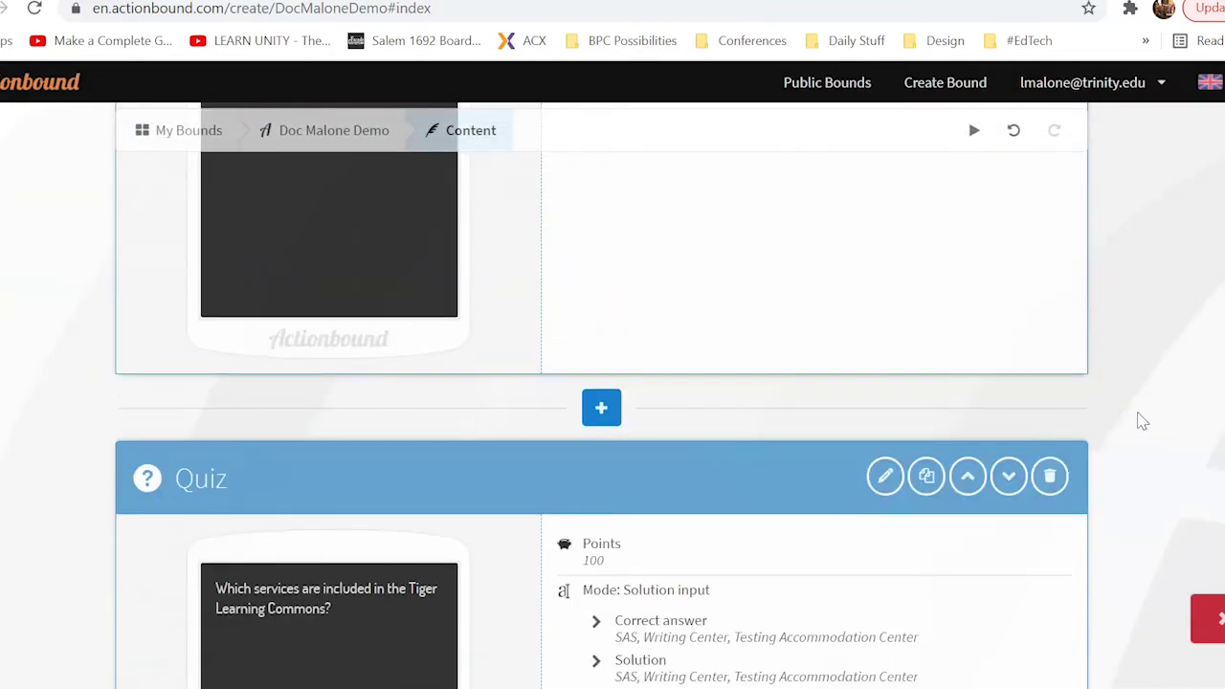
pyautogui.scroll(3, 324, 335)
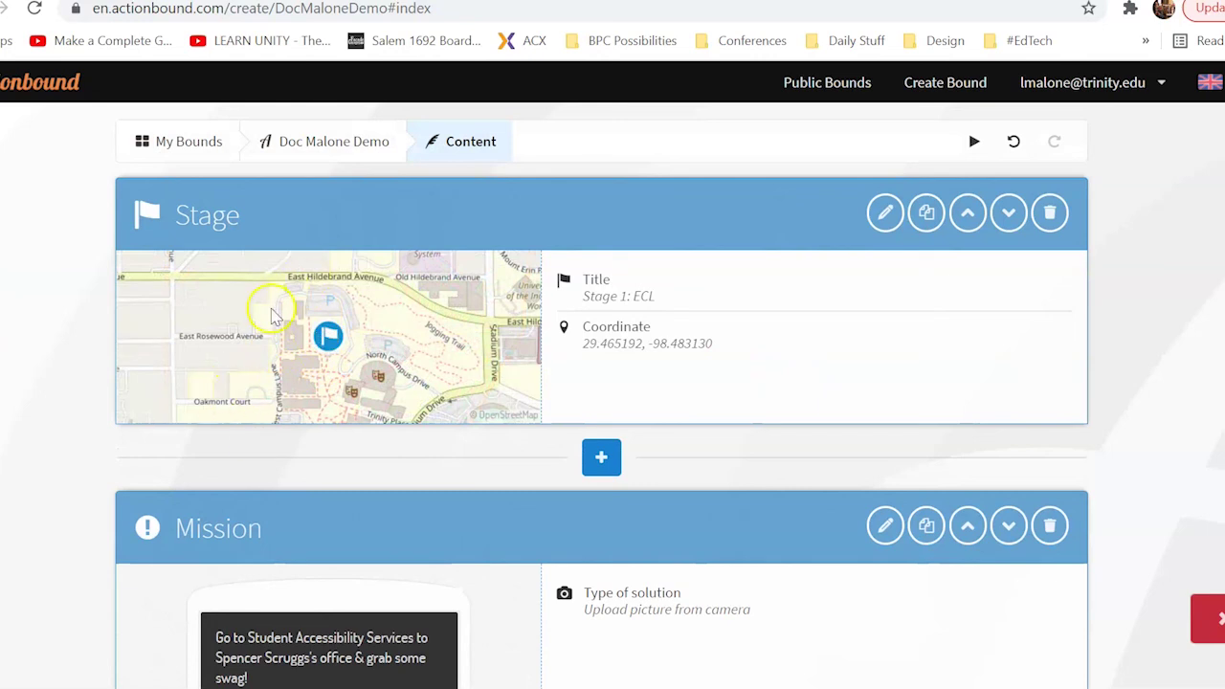
pyautogui.scroll(-2, 277, 326)
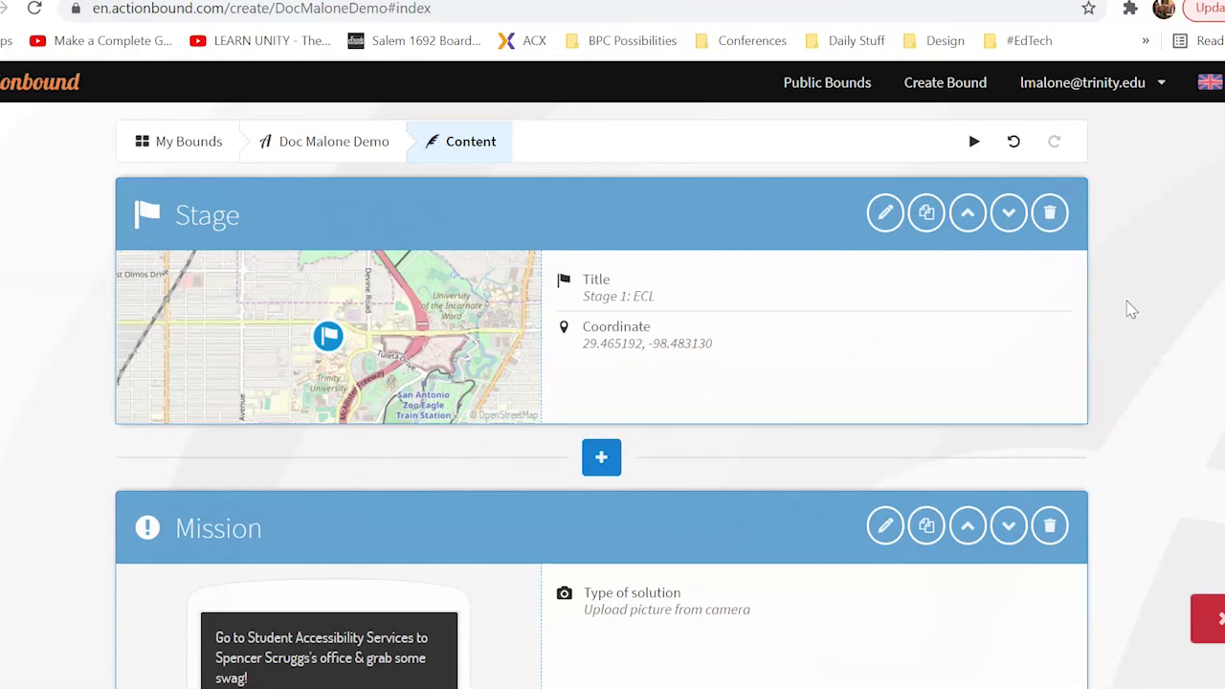
pyautogui.click(1119, 316)
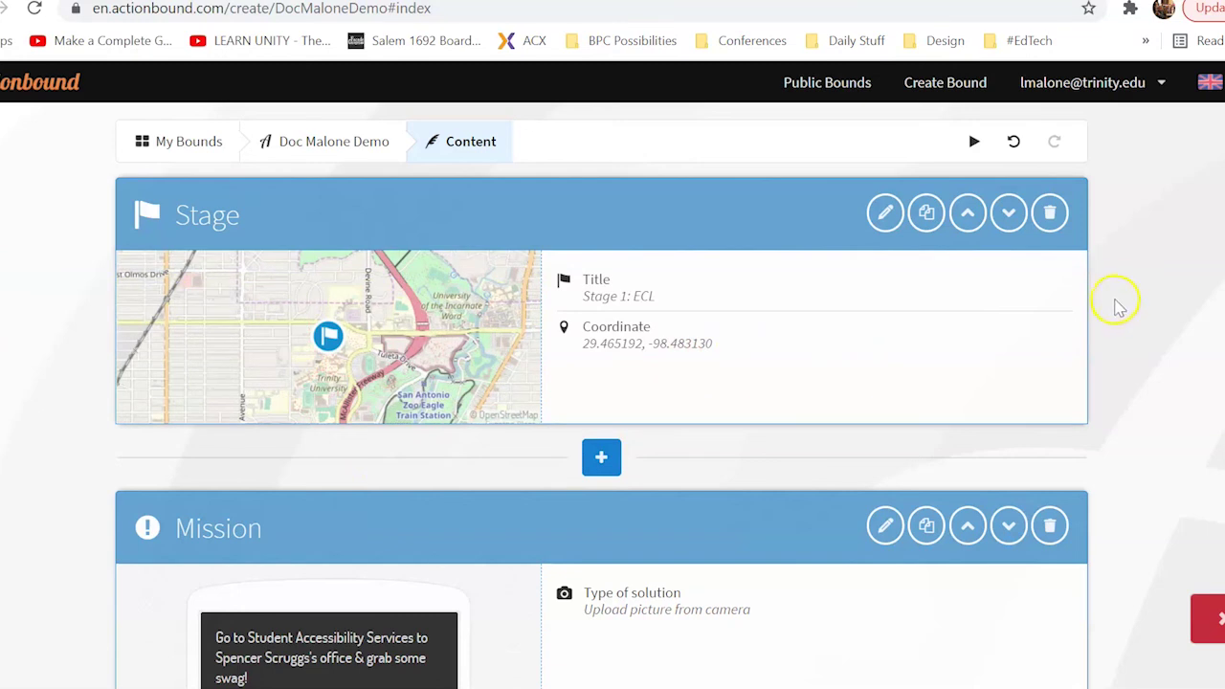